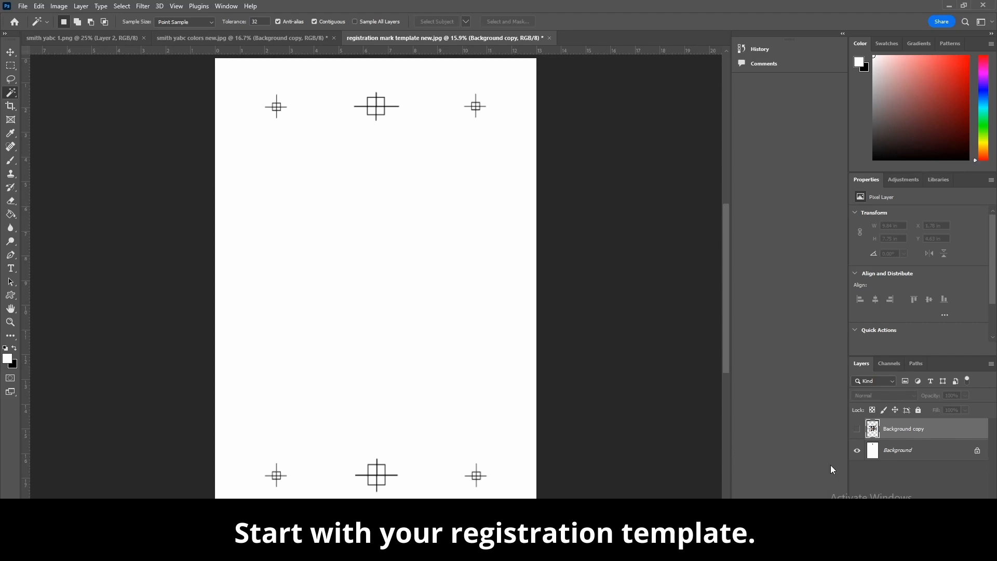
Show the hidden design layer and scale it to about 4.82 × 4.24 in, aligned to the page's upper-left corner.
left_click(857, 430)
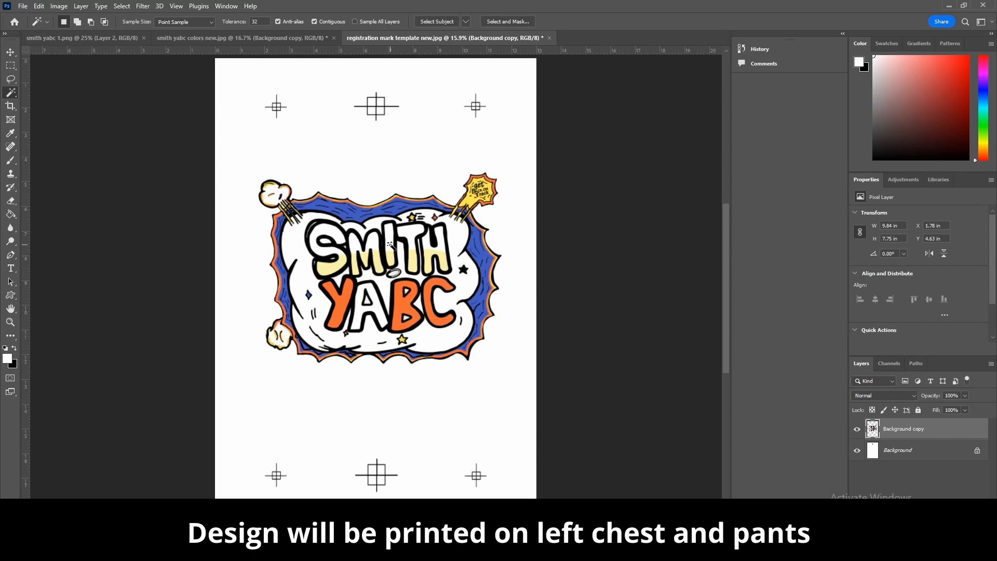
left_click(40, 7)
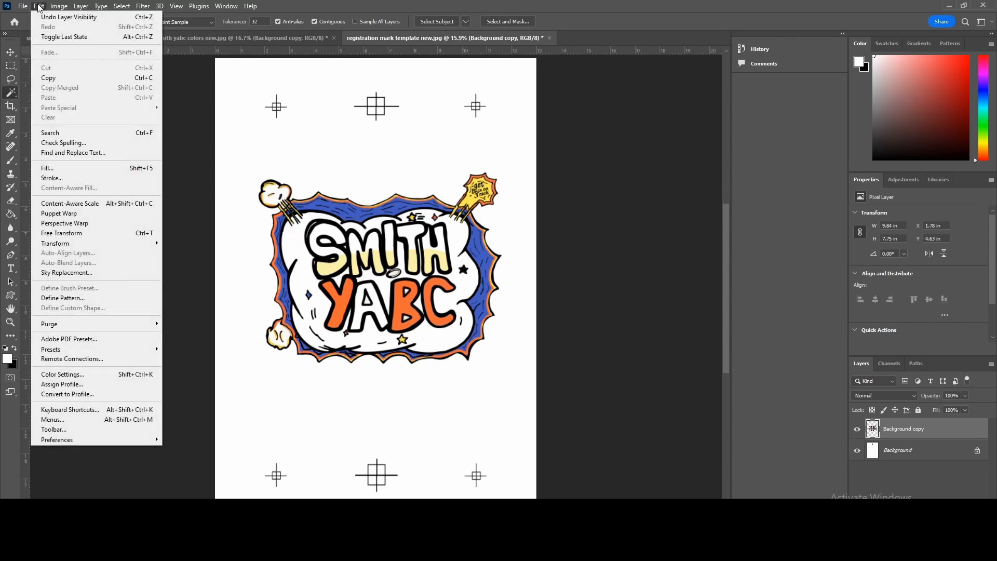
mouse_move(150, 252)
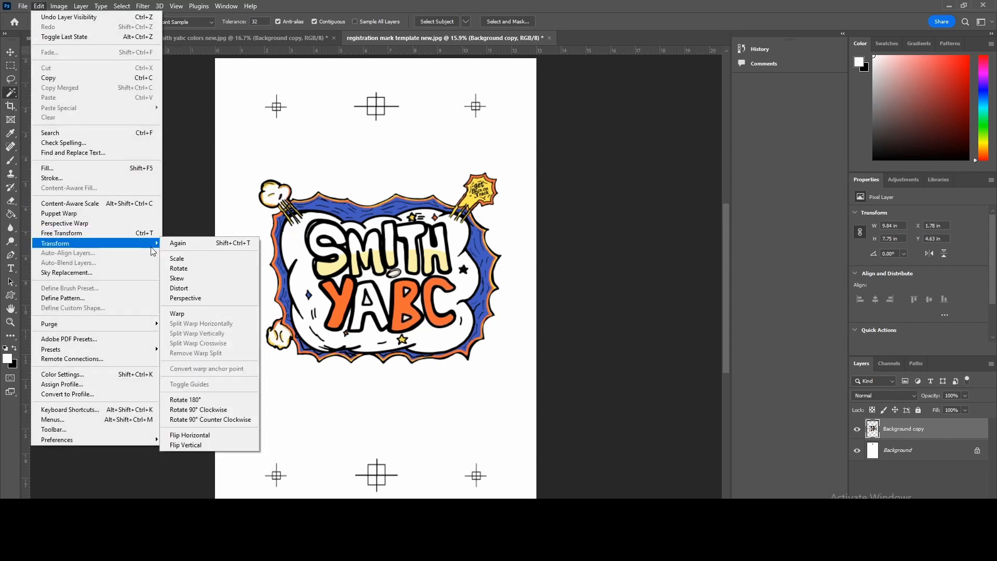
left_click(179, 258)
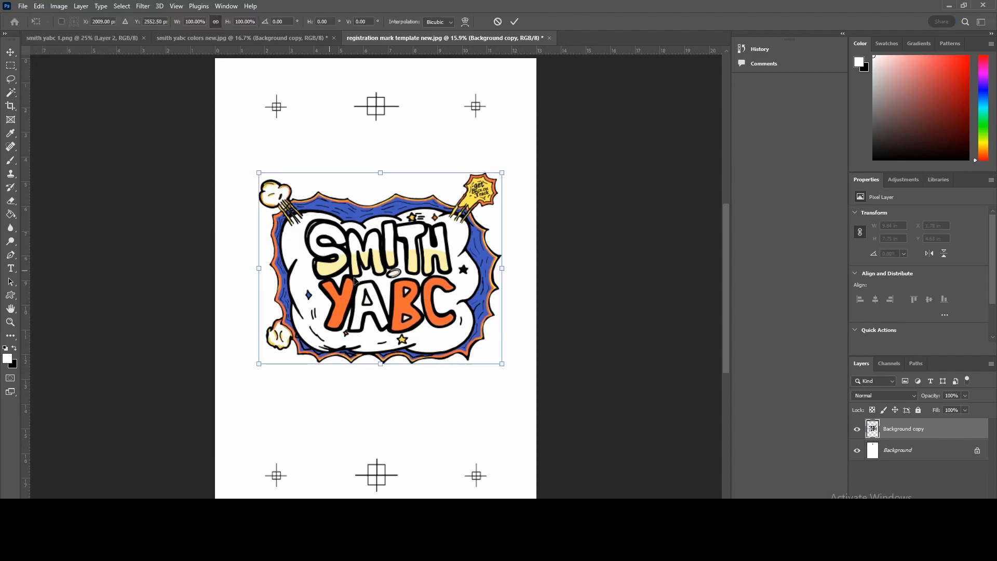
left_click_drag(375, 283, 334, 170)
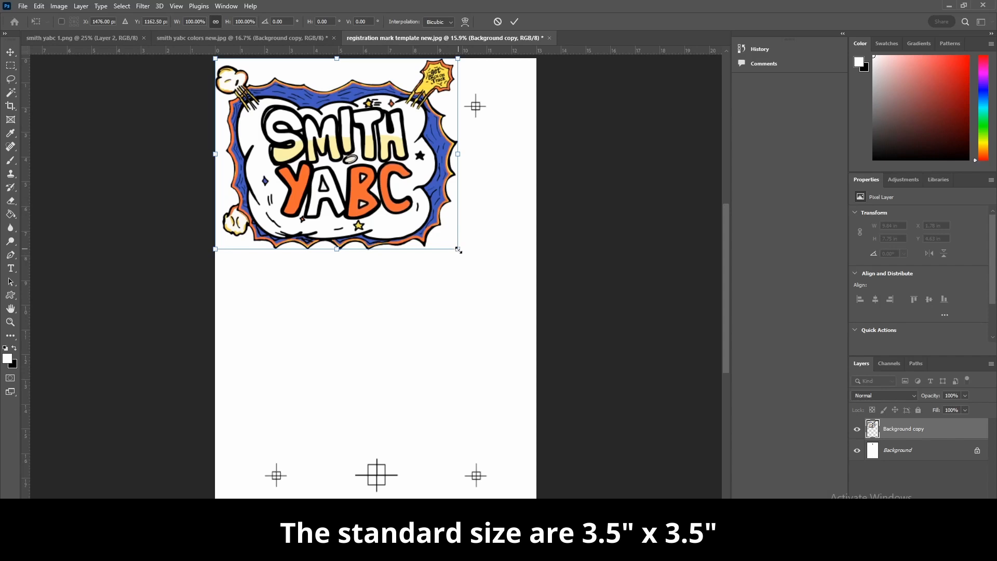
left_click_drag(458, 250, 315, 178)
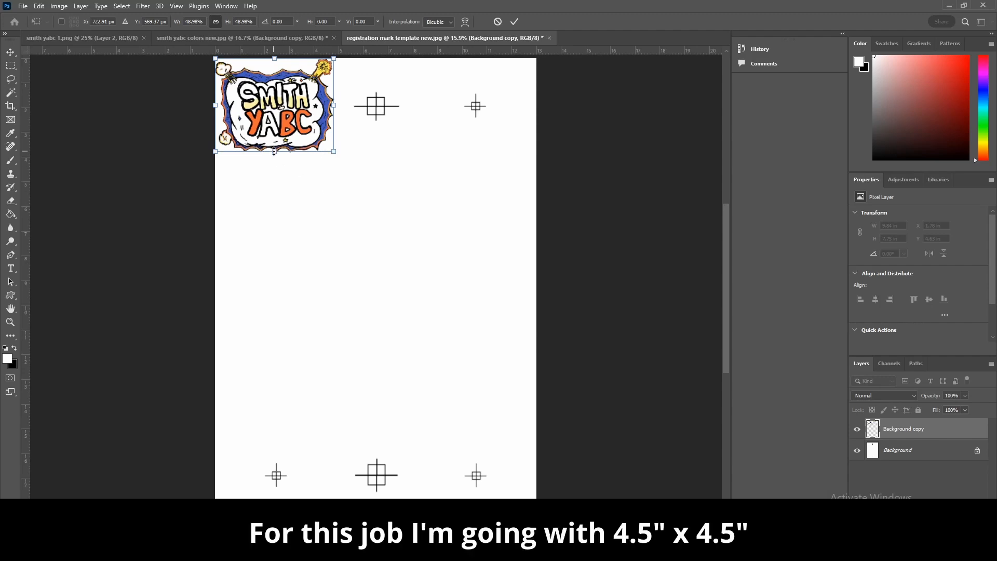
left_click_drag(274, 152, 271, 162)
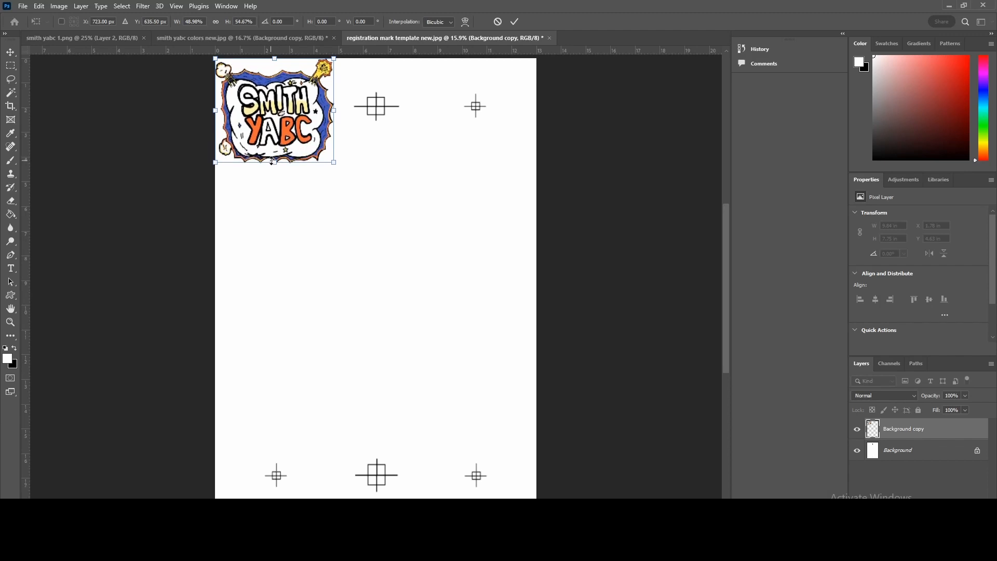
key("Return")
key("w")
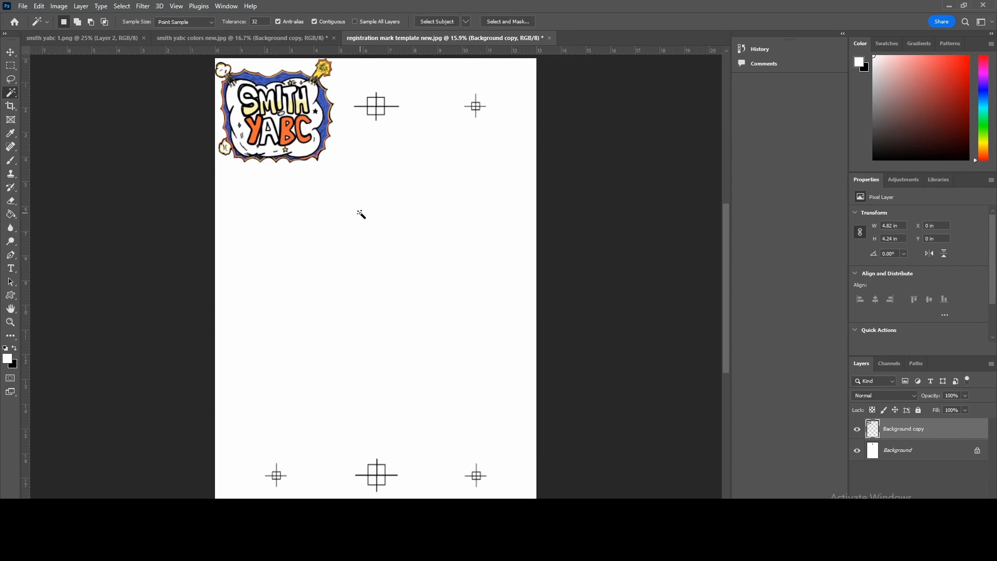
Move the scaled design below the upper-right registration mark, at about X 7.06 in, Y 3.7 in.
left_click(10, 52)
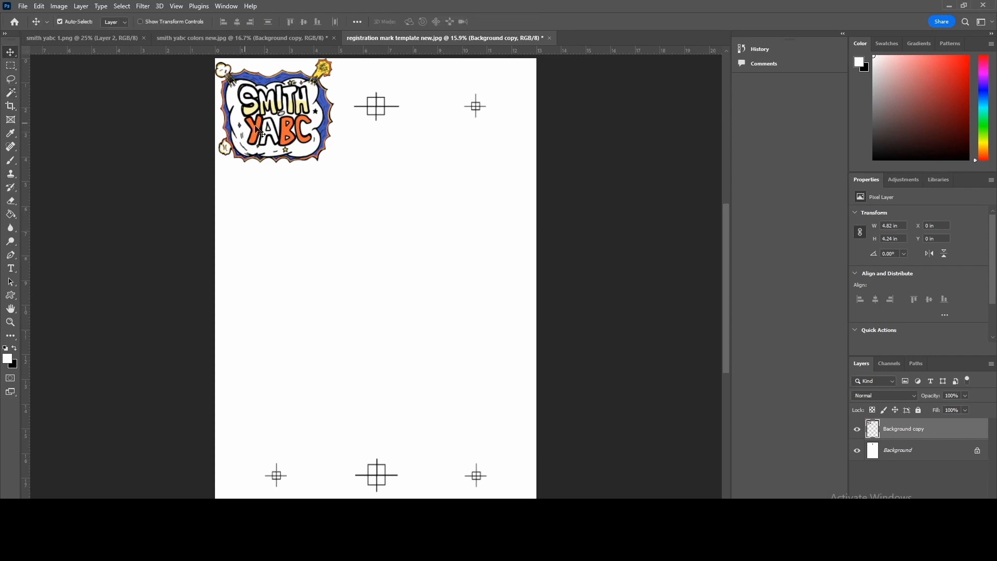
left_click_drag(288, 138, 462, 230)
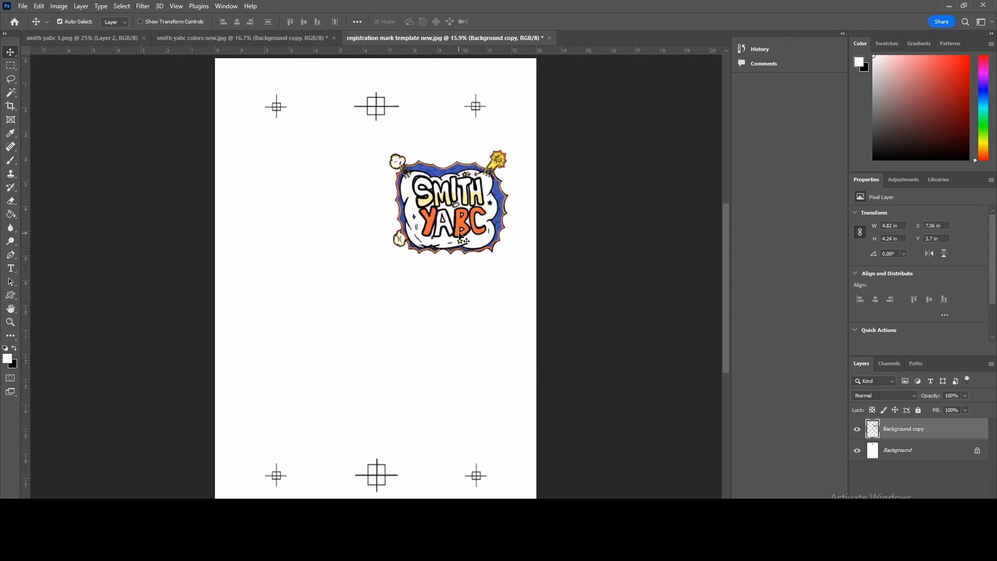
Duplicate the design layer and place the copy centrally on the lower half of the page, at about X 4.09 in, Y 8.98 in.
right_click(912, 433)
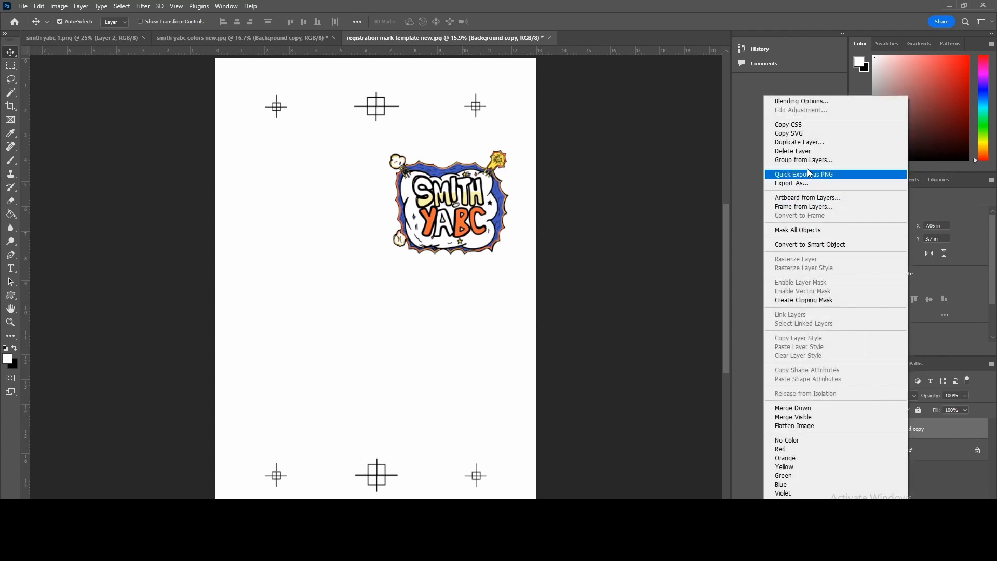
left_click(807, 143)
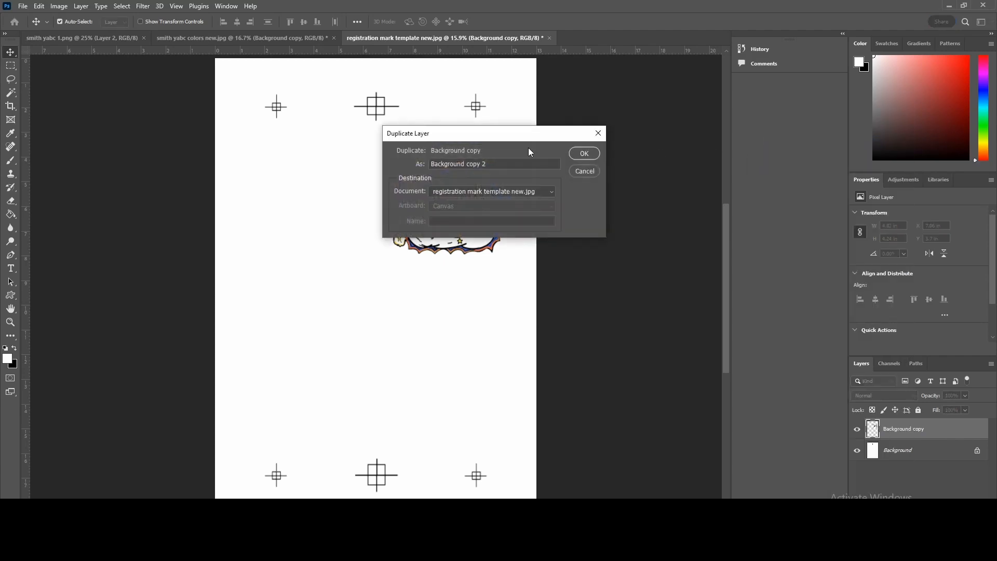
left_click(583, 153)
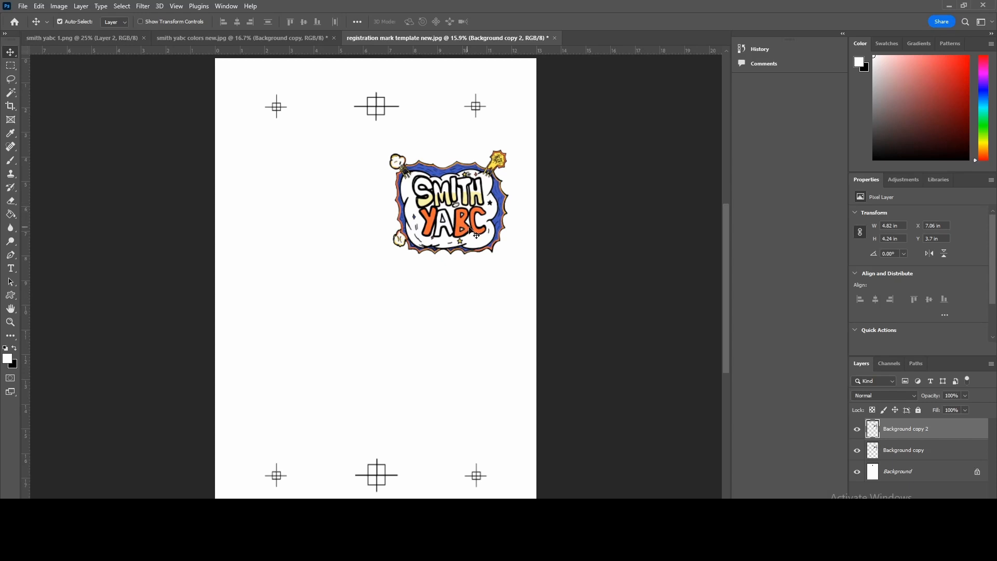
left_click_drag(460, 227, 385, 352)
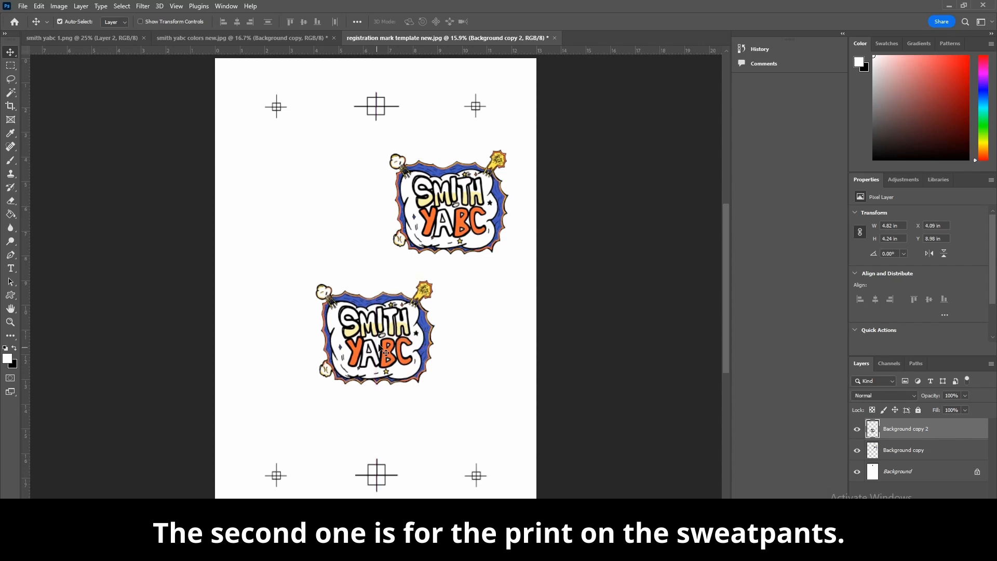
Rotate the lower copy of the design by 180°.
left_click(39, 6)
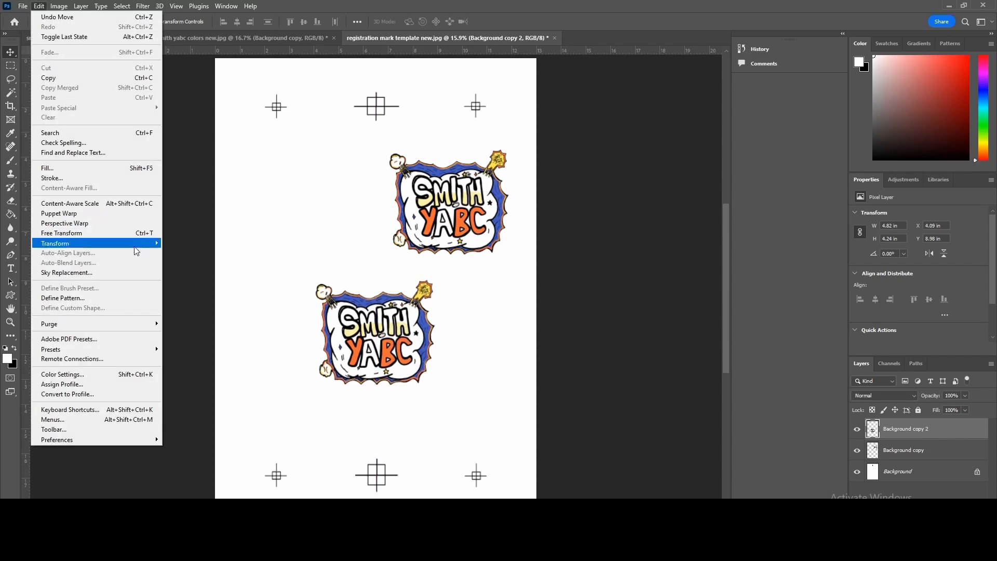
mouse_move(135, 246)
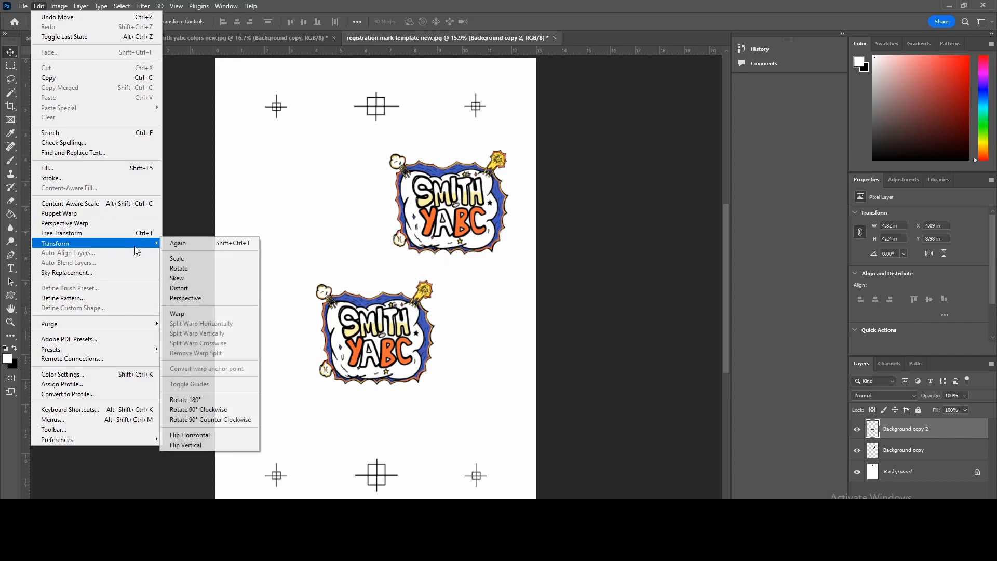
left_click(202, 401)
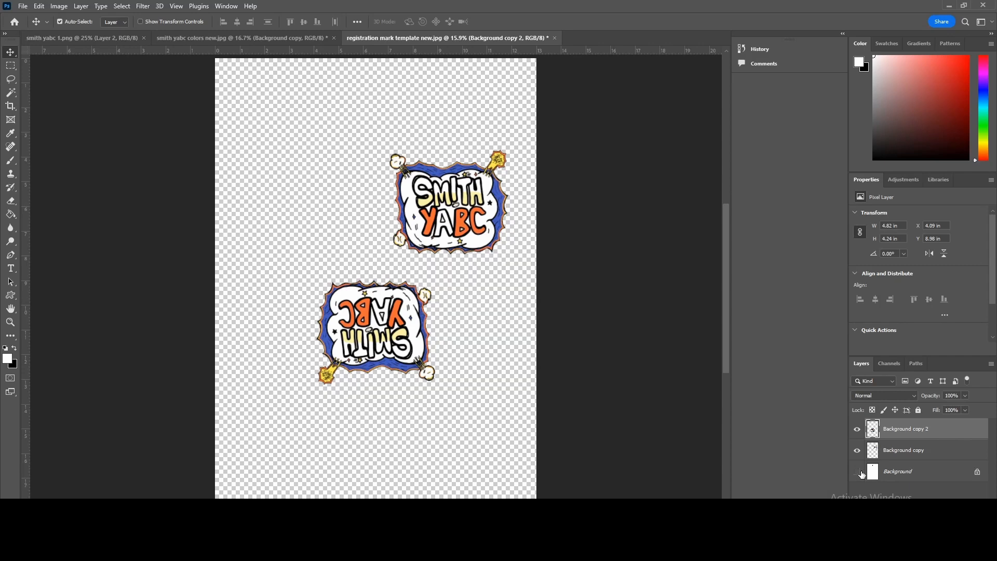
Merge the two design layers into one, keeping the Background layer separate by hiding it during the merge and showing it again.
left_click(858, 472)
left_click(901, 451)
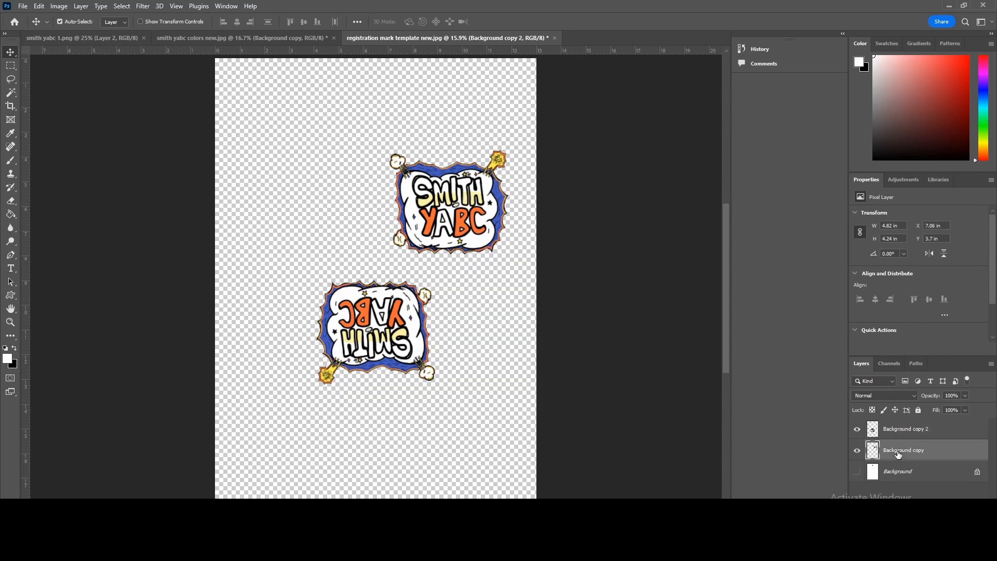
left_click(79, 7)
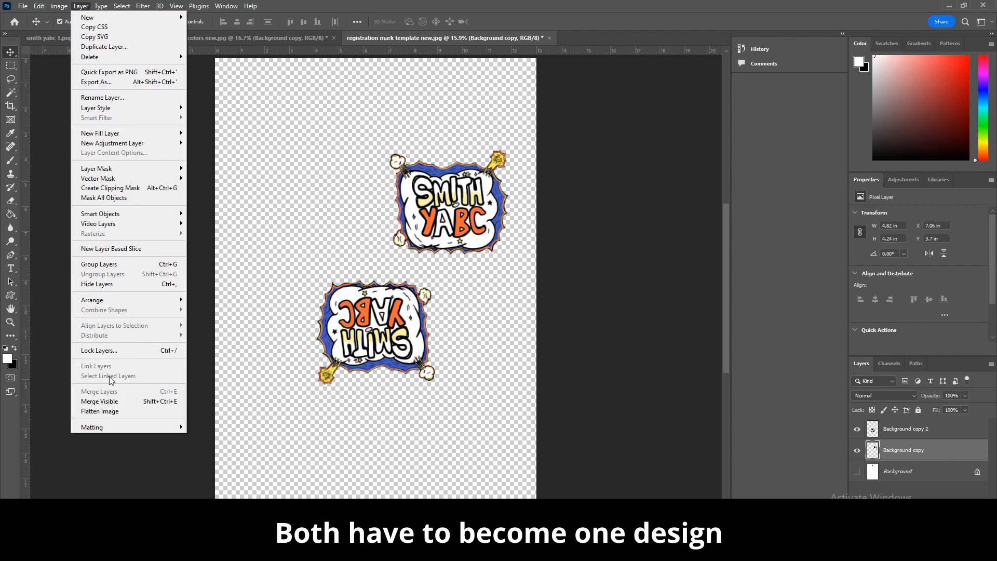
left_click(112, 401)
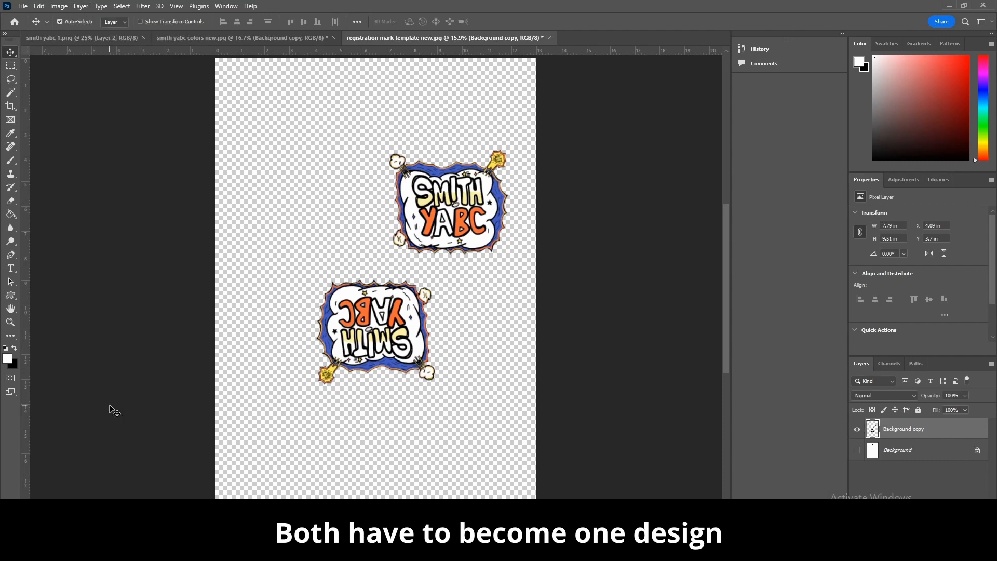
left_click(857, 451)
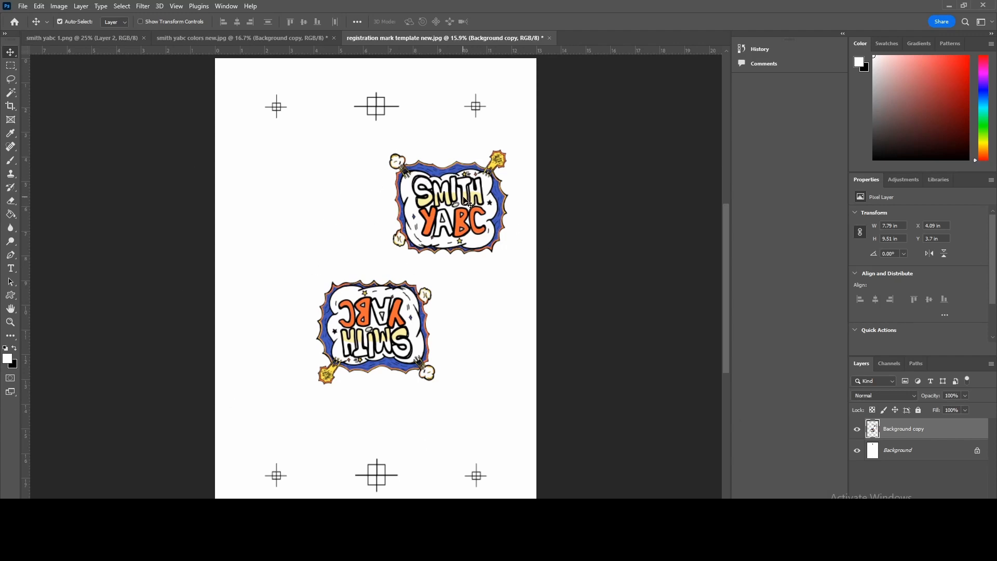
Duplicate the merged design layer within the same document and hide the original Background copy layer.
right_click(905, 437)
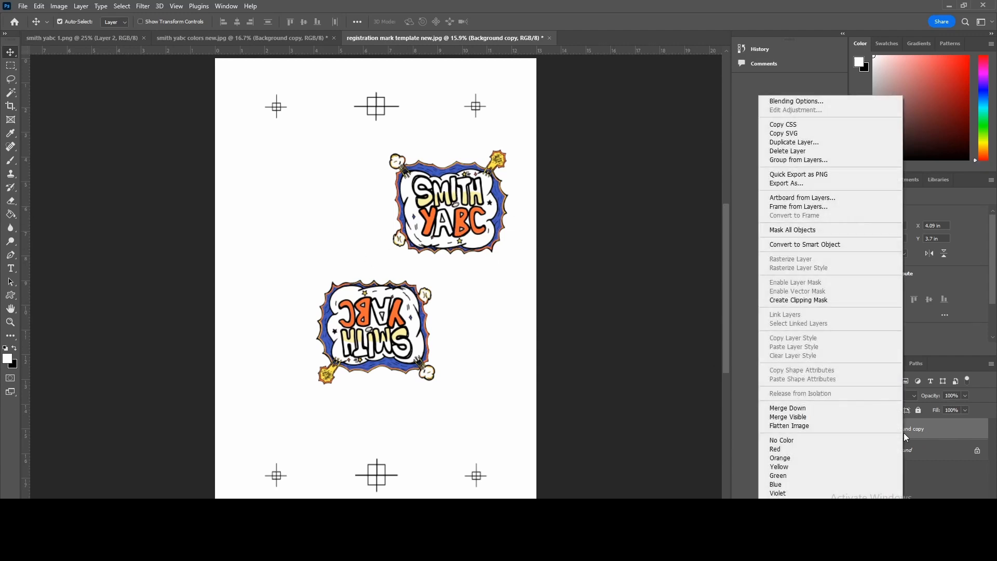
left_click(799, 144)
left_click(590, 154)
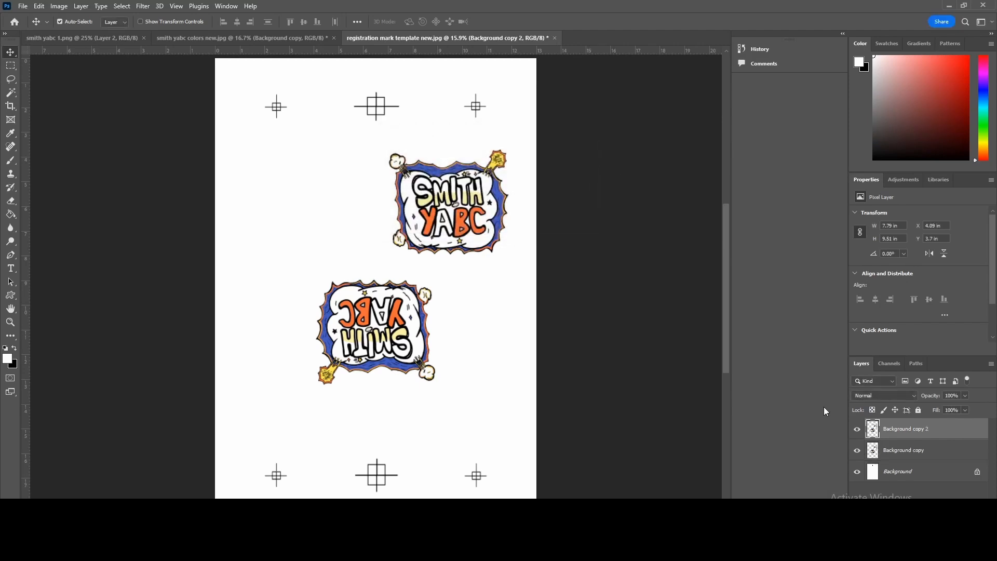
left_click(857, 452)
Rename the duplicated design layer "underbase white".
double_click(895, 429)
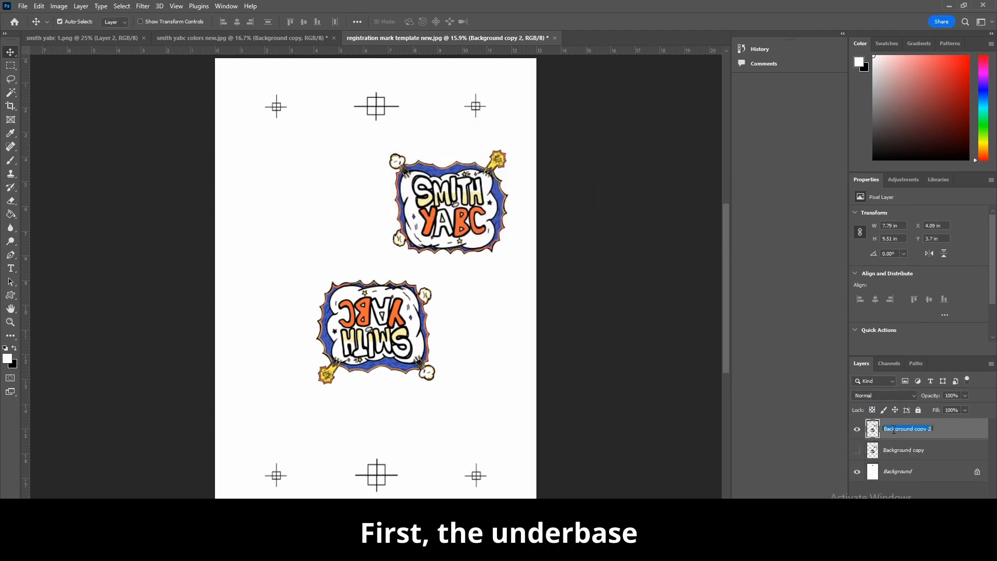
key("BackSpace")
type("underbase white")
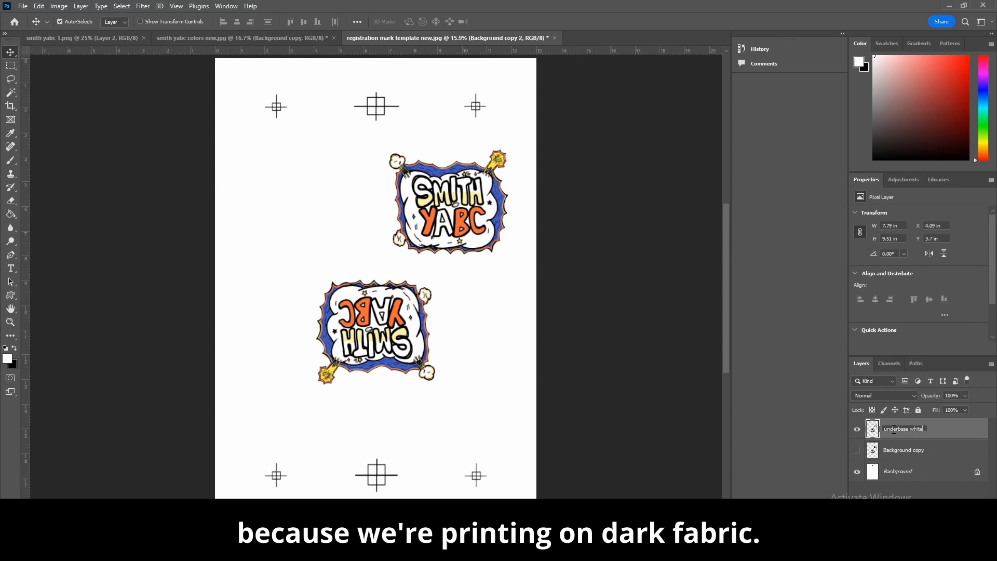
key("Return")
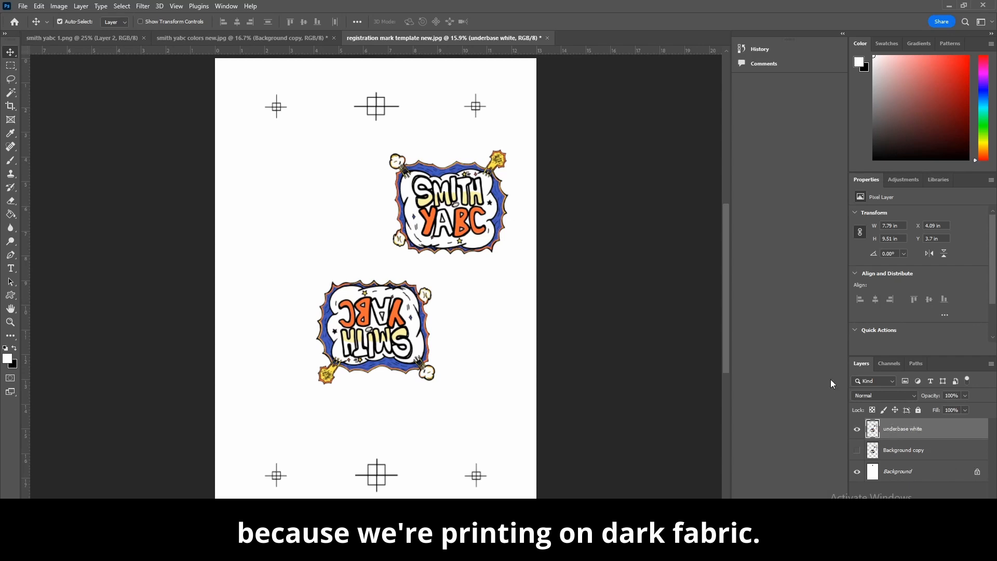
Hide the Background layer and turn the underbase artwork solid black with the Stamp filter, using Light/Dark Balance 0 and Smoothness 5.
left_click(858, 473)
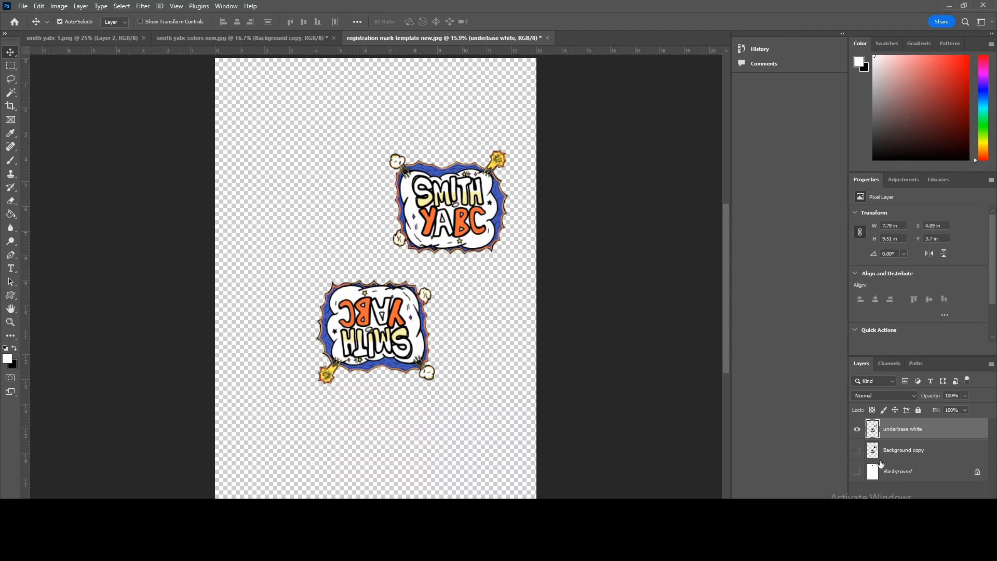
left_click(144, 7)
left_click(163, 63)
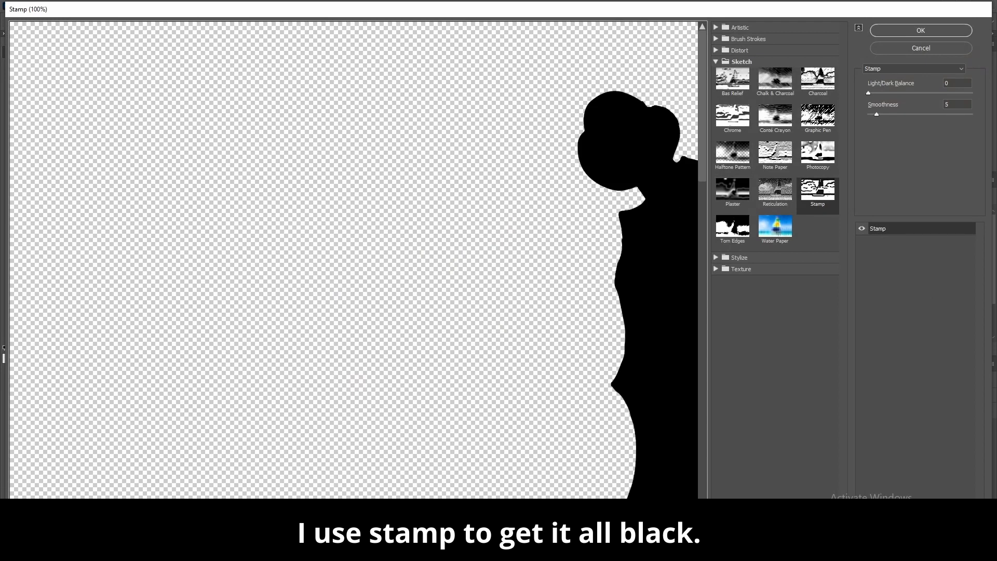
key("ctrl+0")
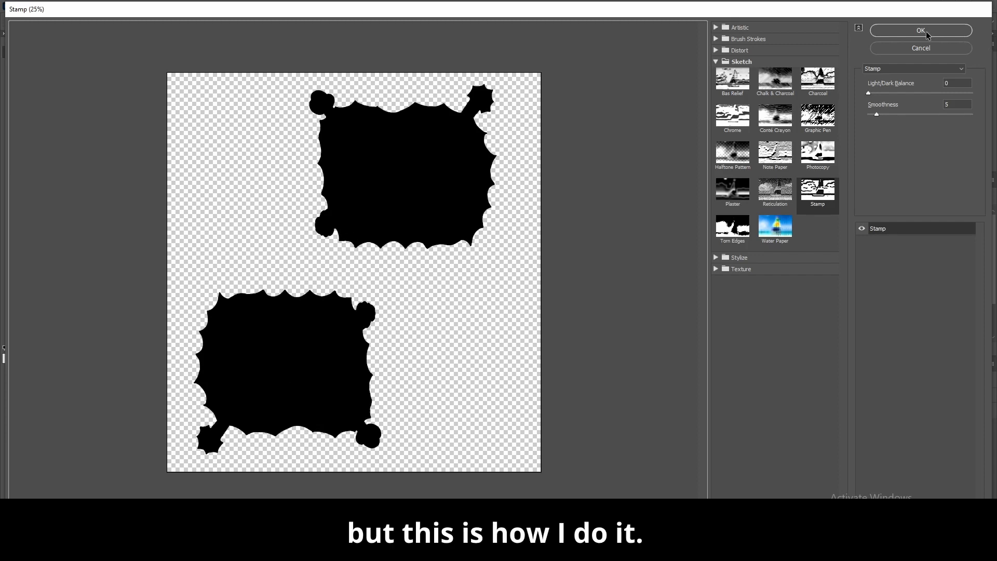
left_click(819, 200)
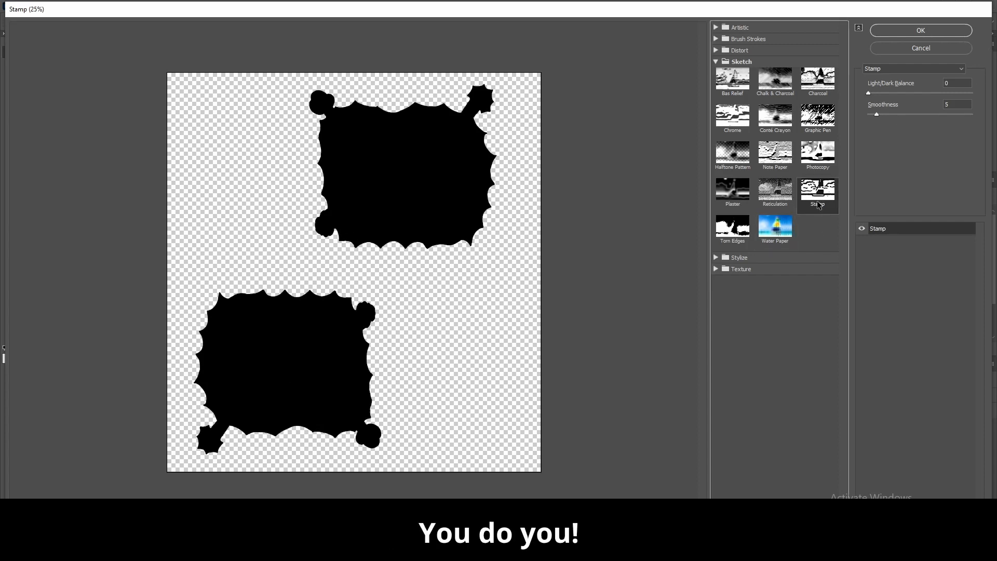
left_click(927, 30)
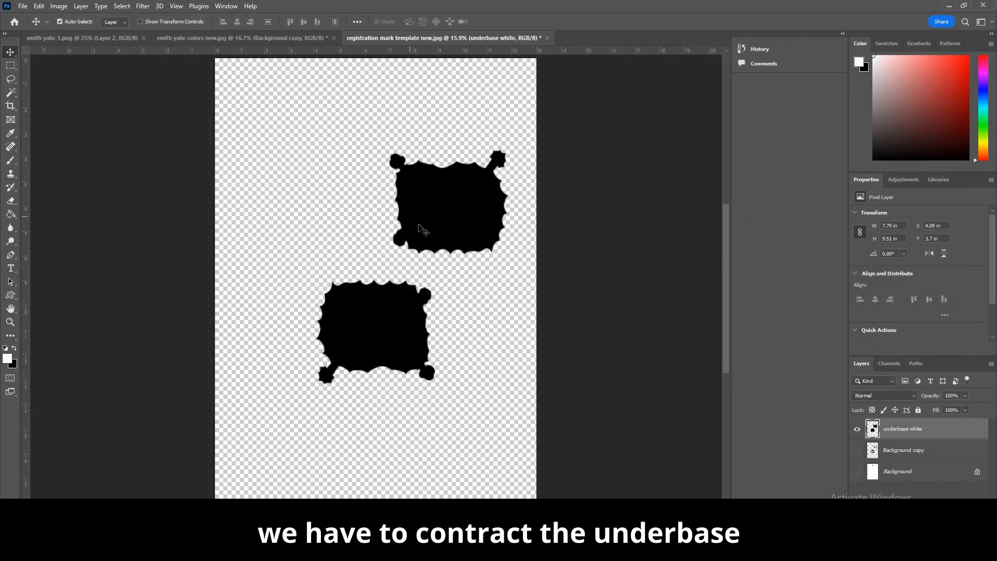
Select one black underbase shape with the Magic Wand and extend the selection to the other using Similar.
left_click(13, 95)
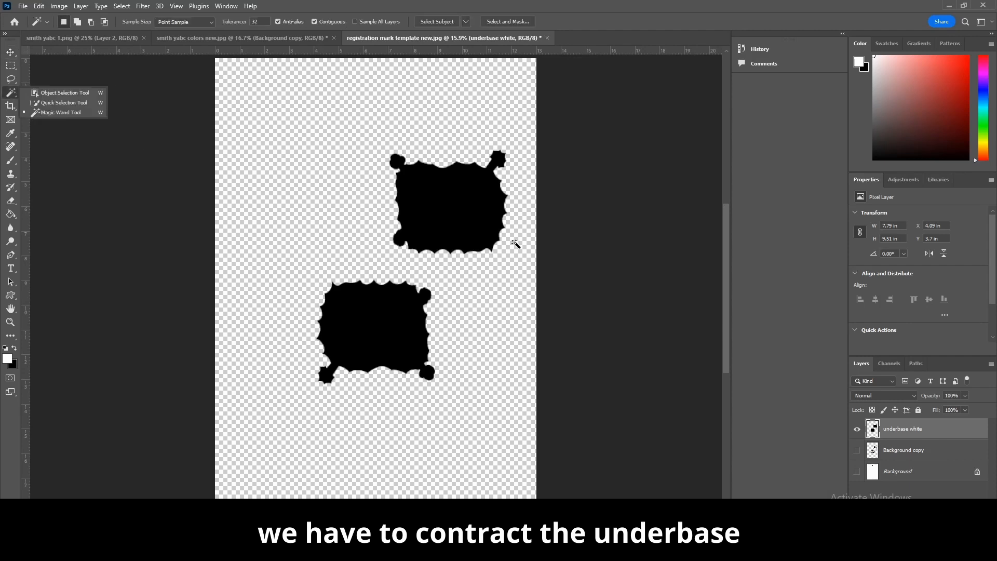
left_click(431, 223)
right_click(431, 223)
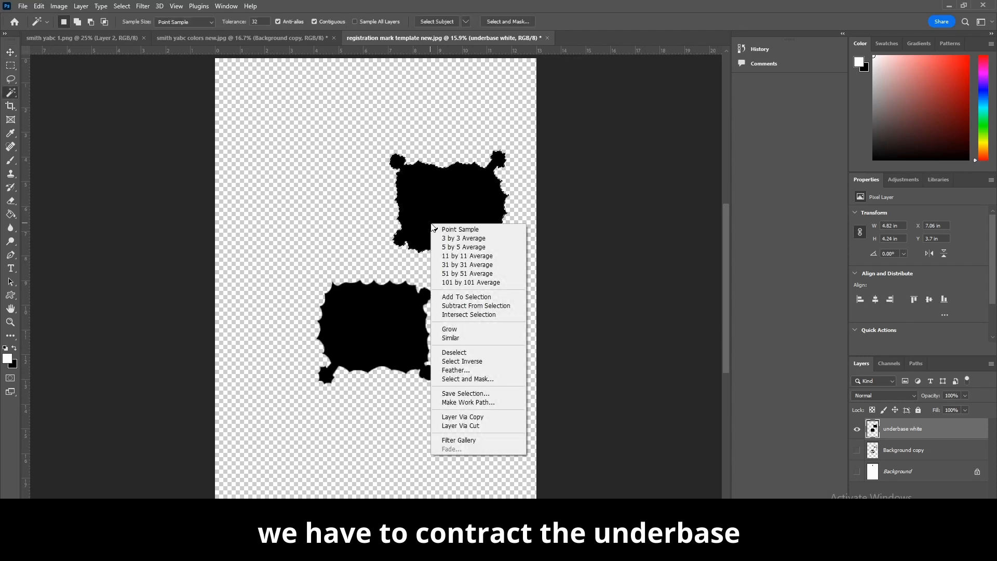
left_click(450, 338)
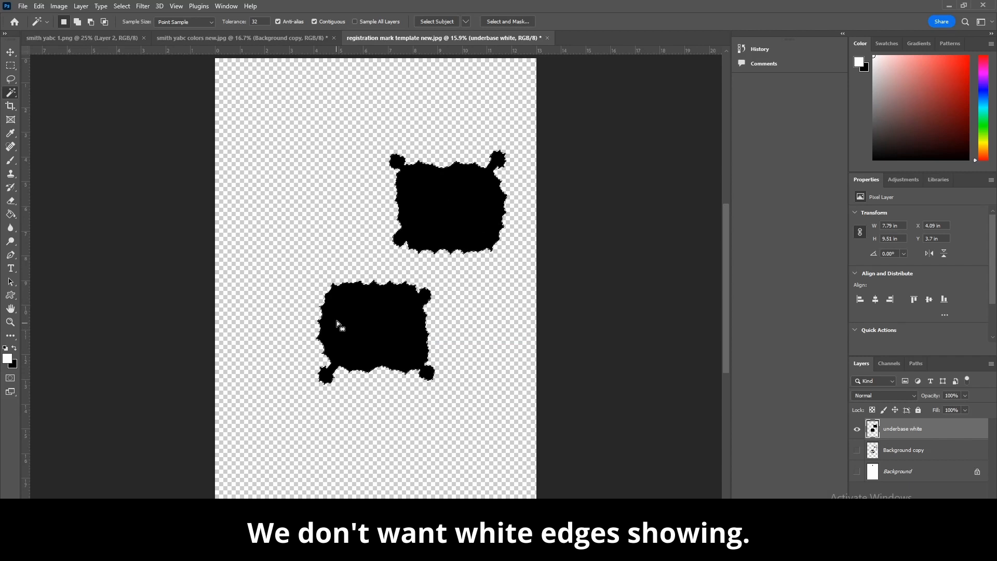
Contract the selection around the black underbase shapes by 3 pixels and copy it to a new layer.
left_click(122, 7)
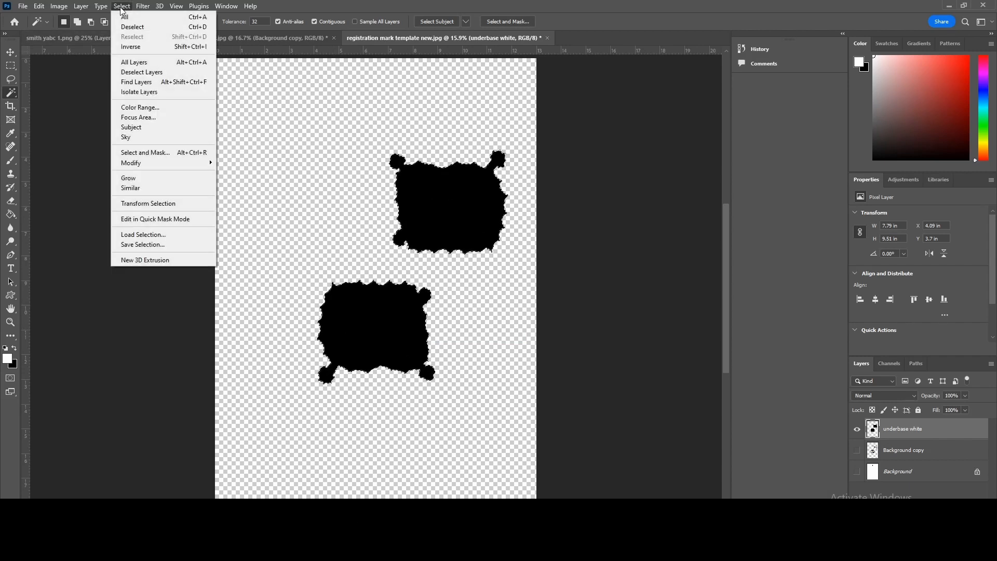
mouse_move(206, 164)
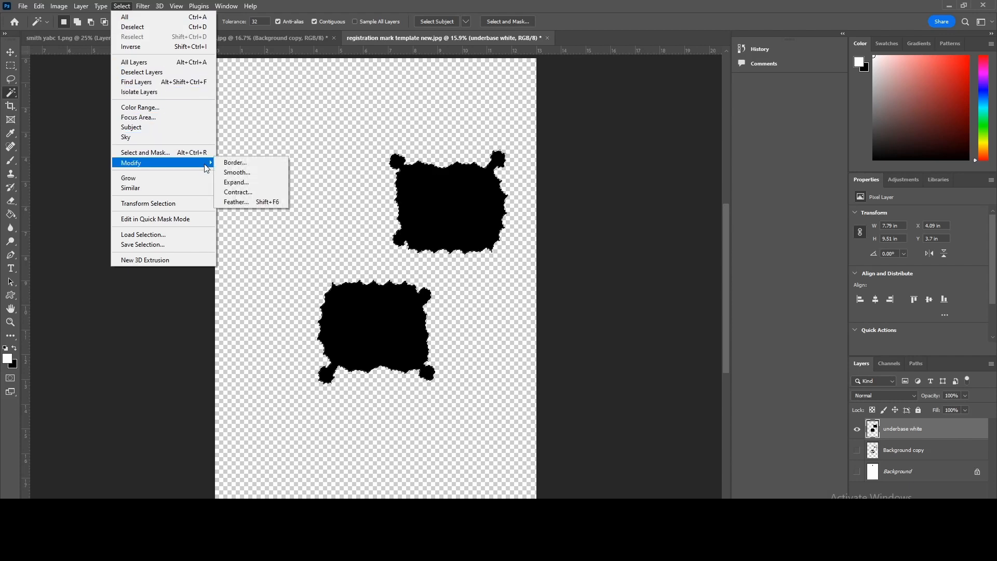
left_click(239, 192)
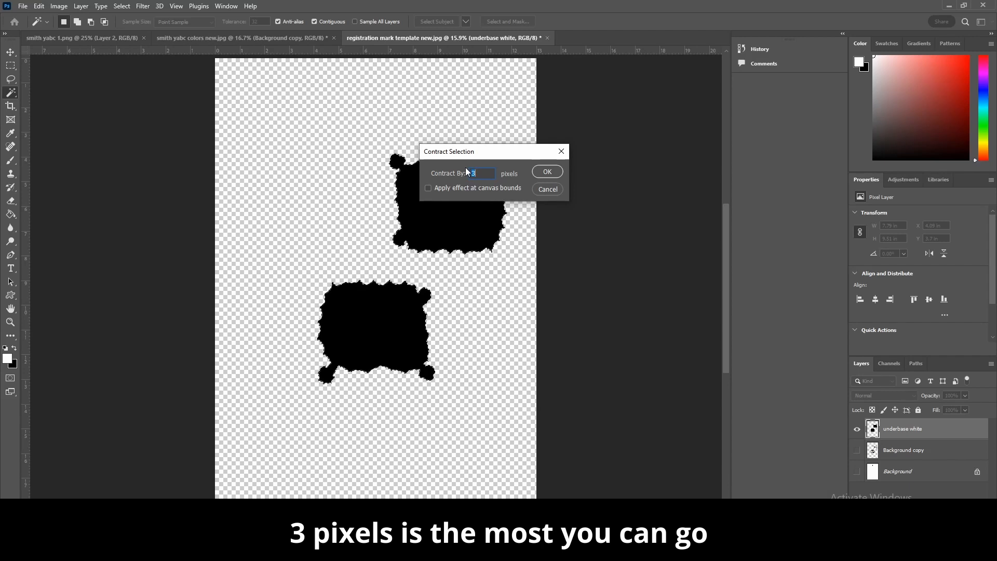
left_click(547, 173)
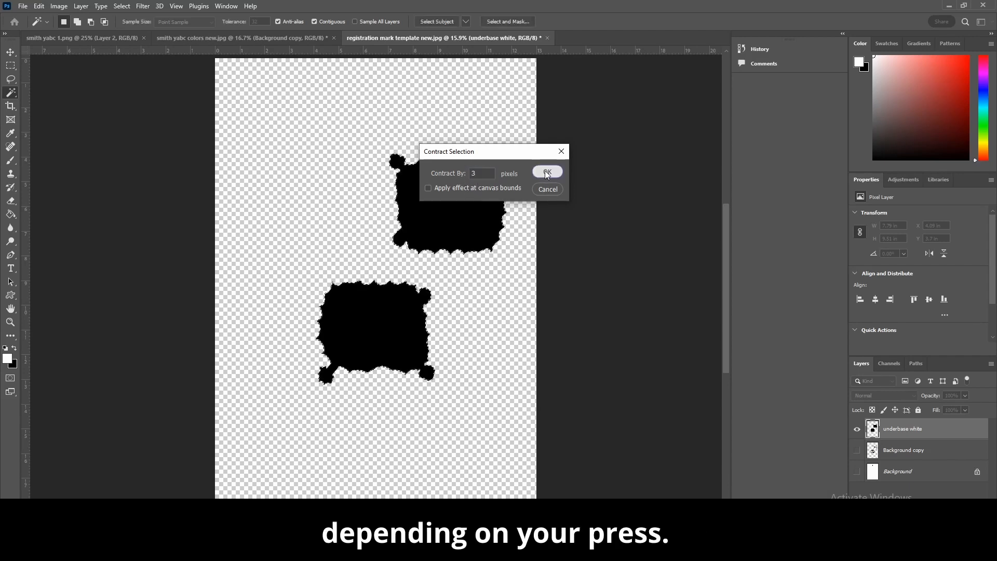
right_click(439, 219)
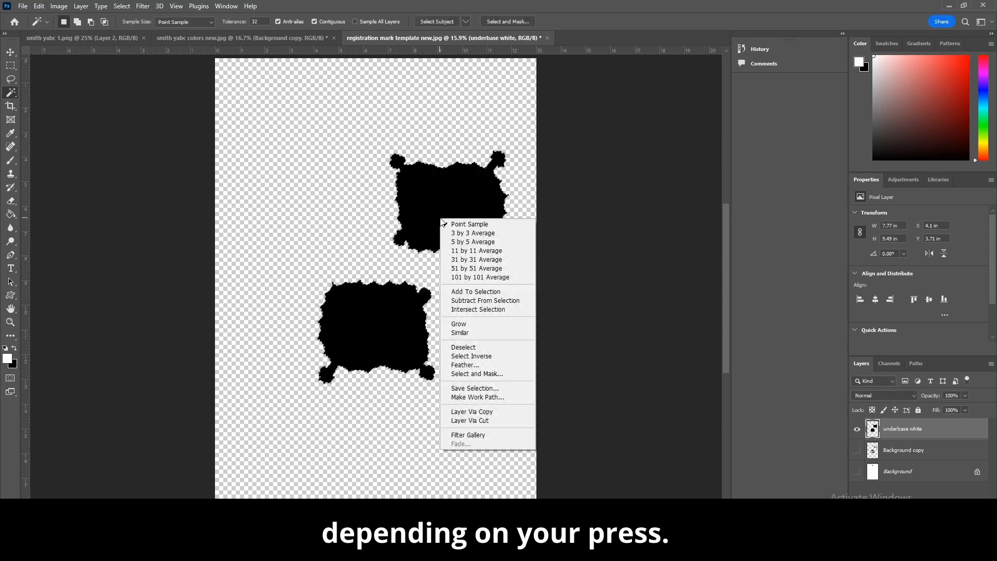
left_click(472, 412)
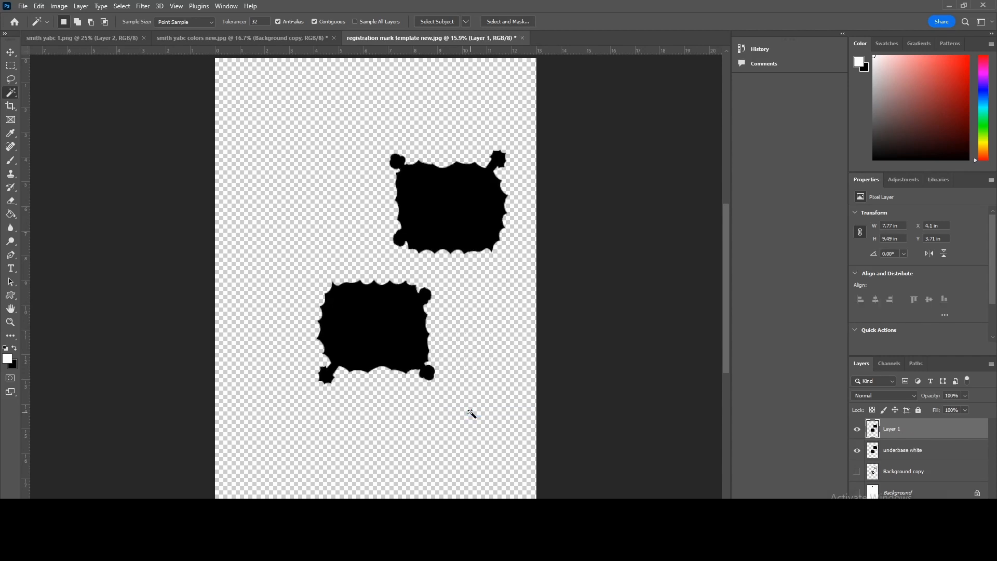
Delete the original "underbase white" layer and rename the contracted copy "undwerbasewhite".
left_click(858, 452)
left_click(891, 454)
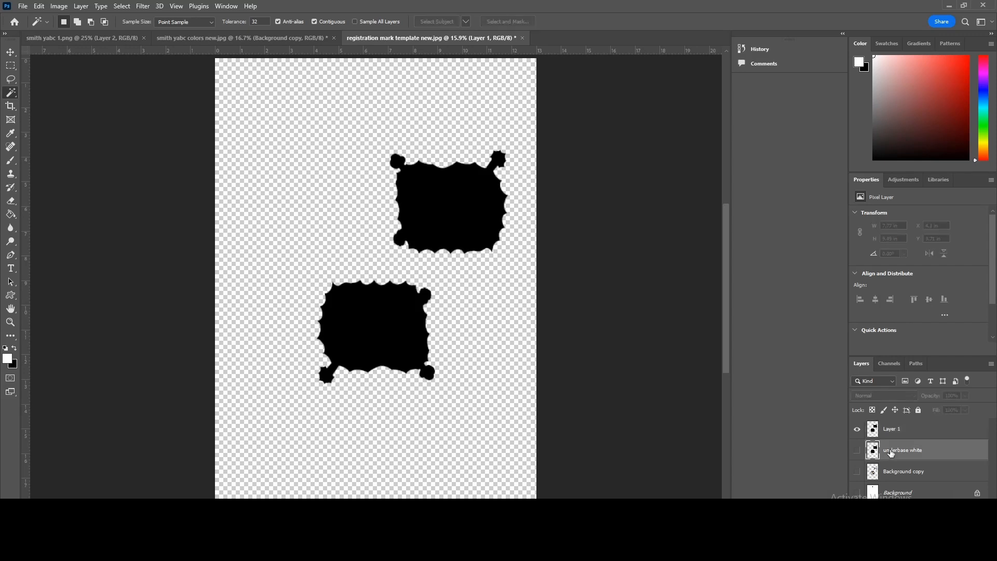
right_click(891, 454)
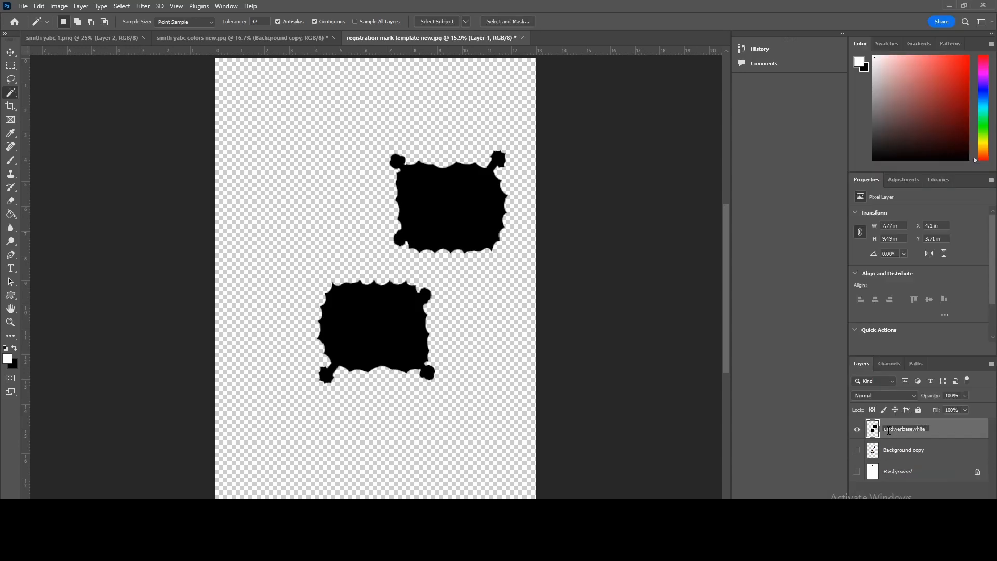
key("Return")
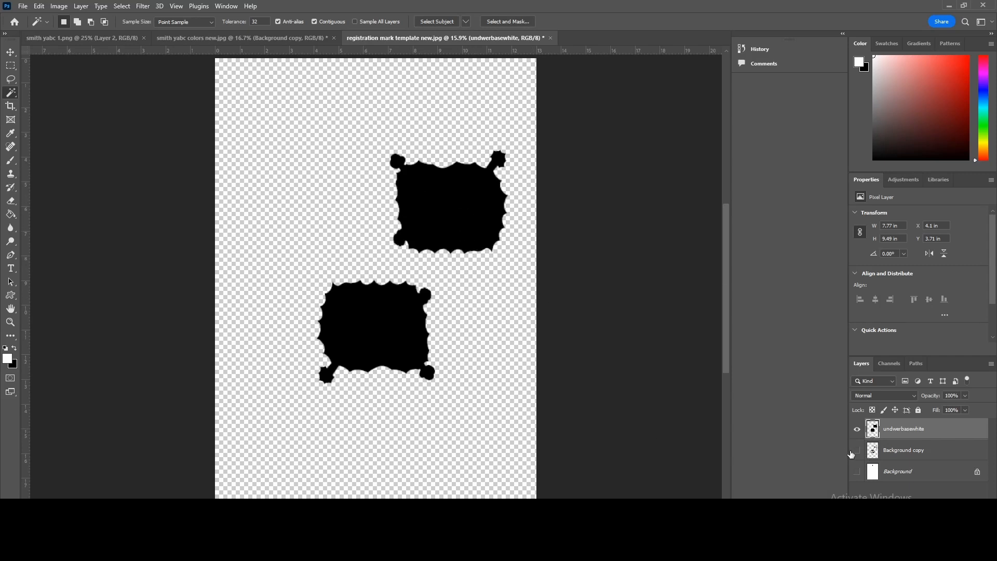
Hide the underbase, show and activate the Background copy layer, and select all its blue areas with the Magic Wand and Similar.
left_click_drag(857, 454, 857, 429)
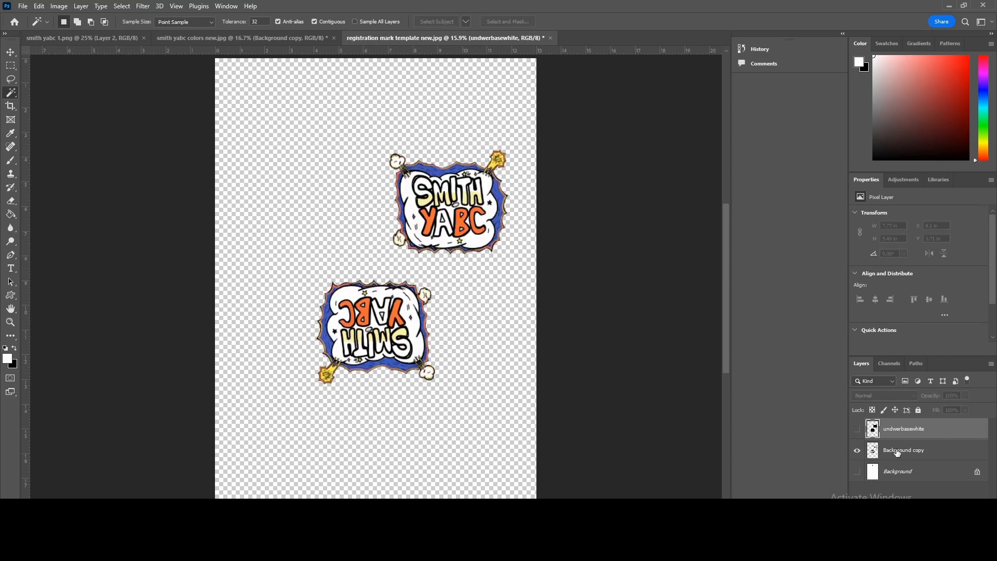
left_click(899, 453)
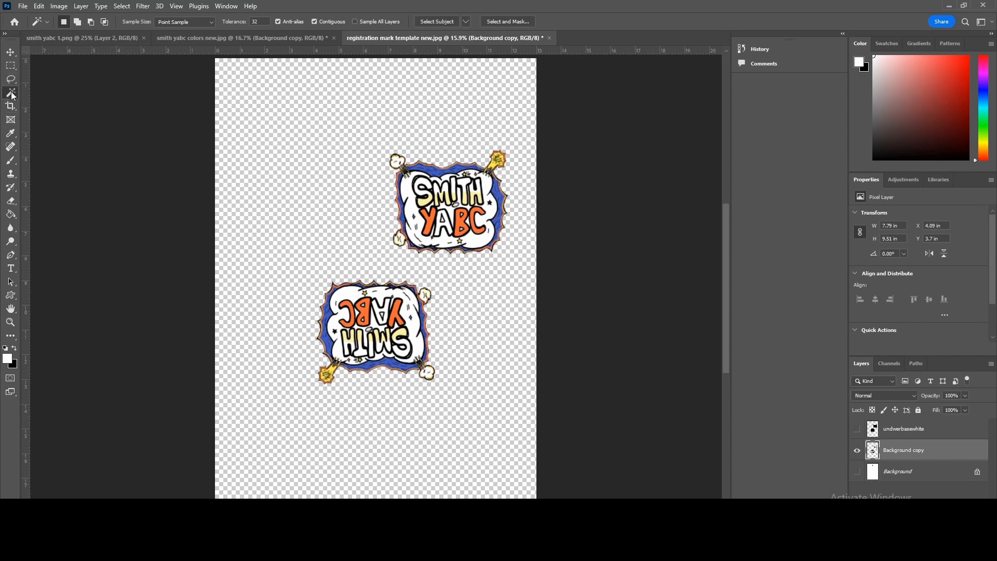
left_click(11, 324)
left_click(448, 280)
left_click(447, 280)
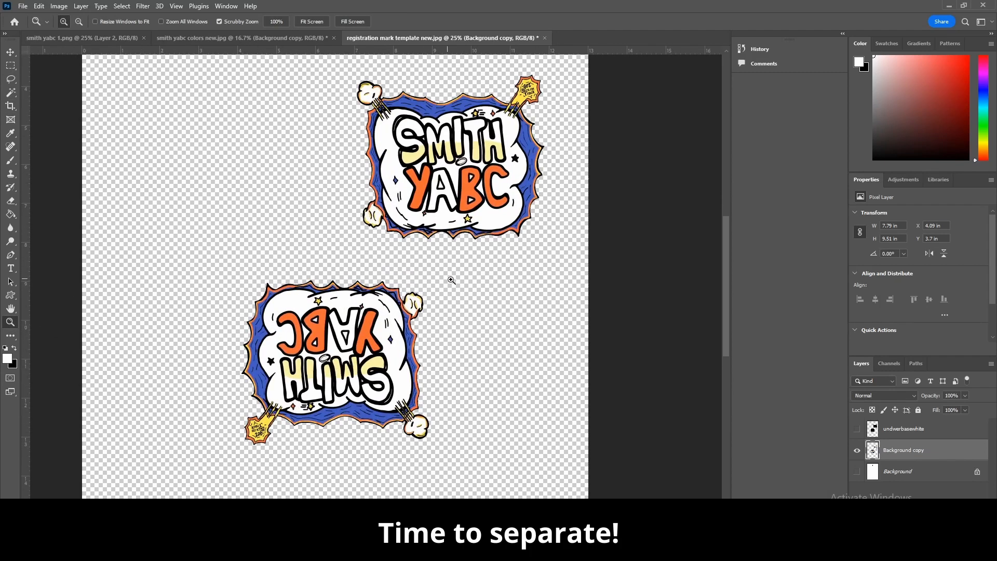
left_click_drag(726, 297, 727, 288)
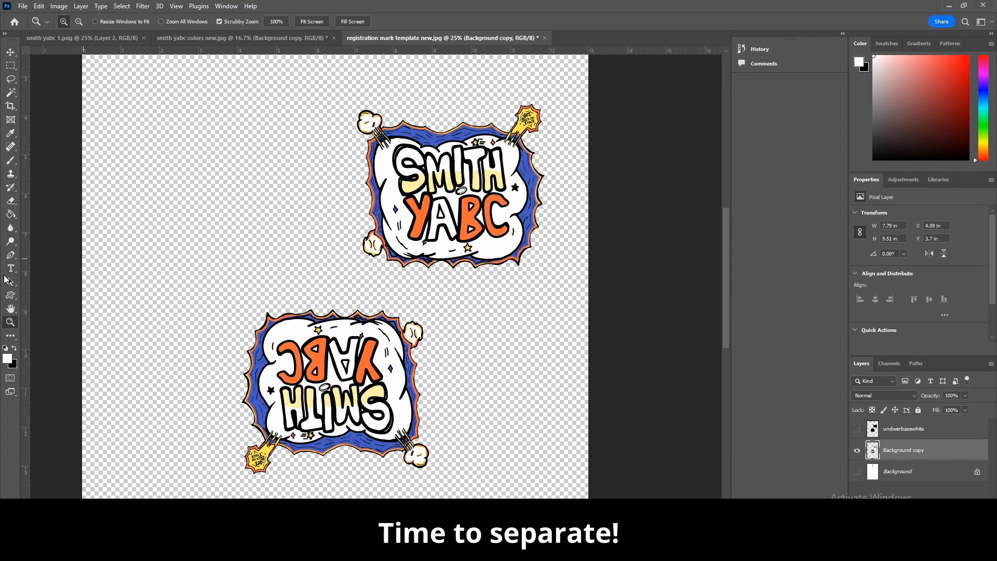
left_click(12, 93)
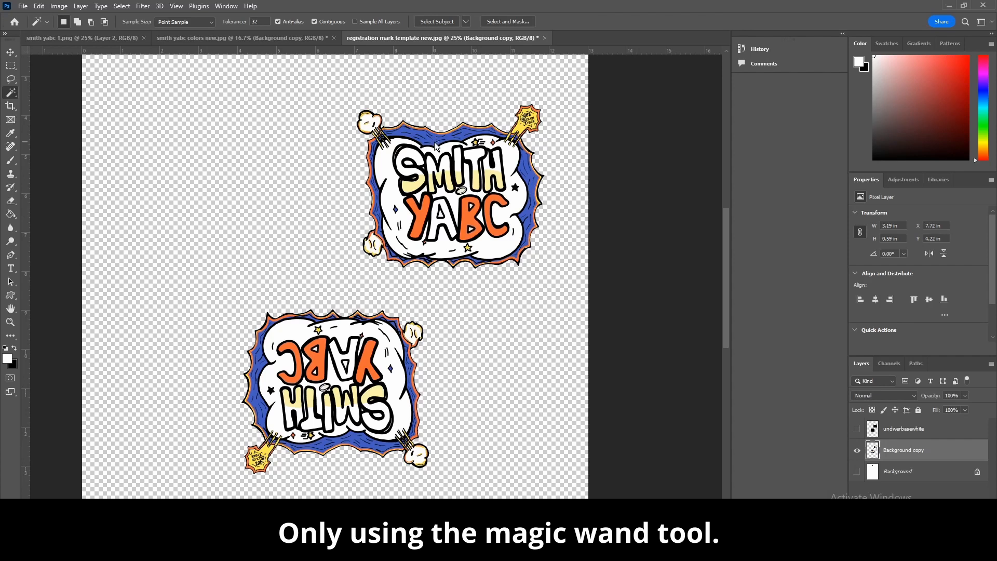
left_click(436, 140)
right_click(422, 186)
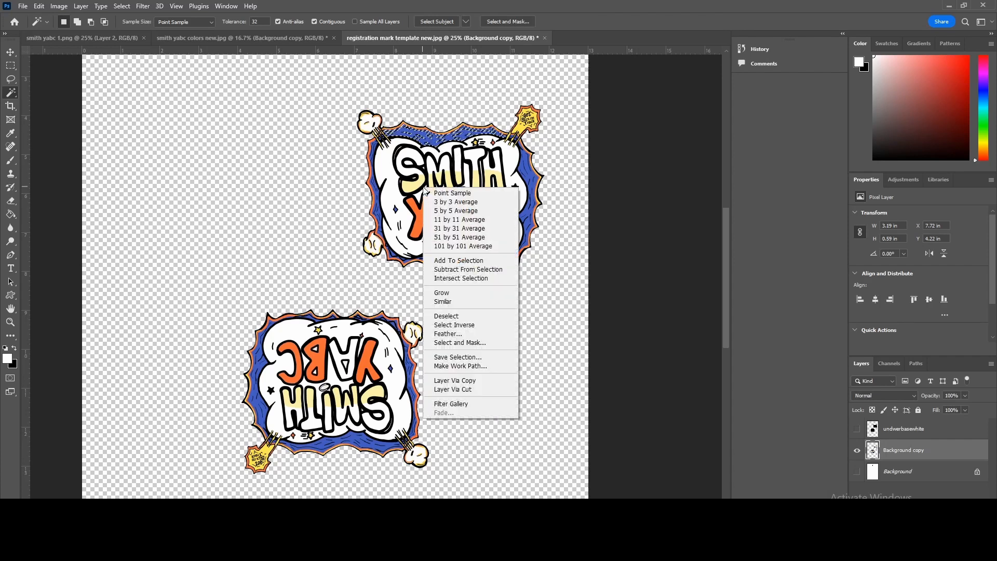
left_click(440, 300)
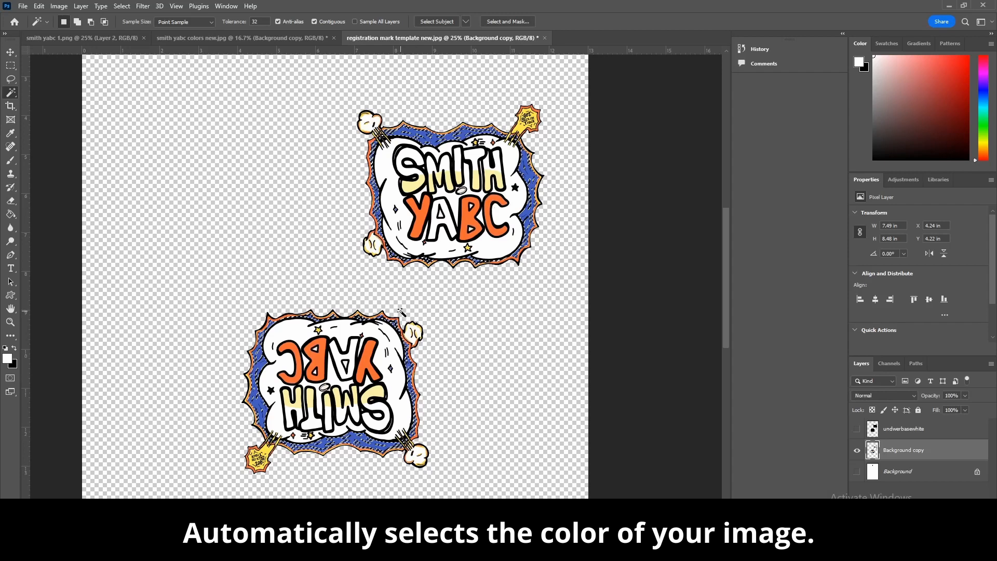
Copy the selected blue areas to a new layer named "blue" and hide the Background copy layer.
right_click(425, 305)
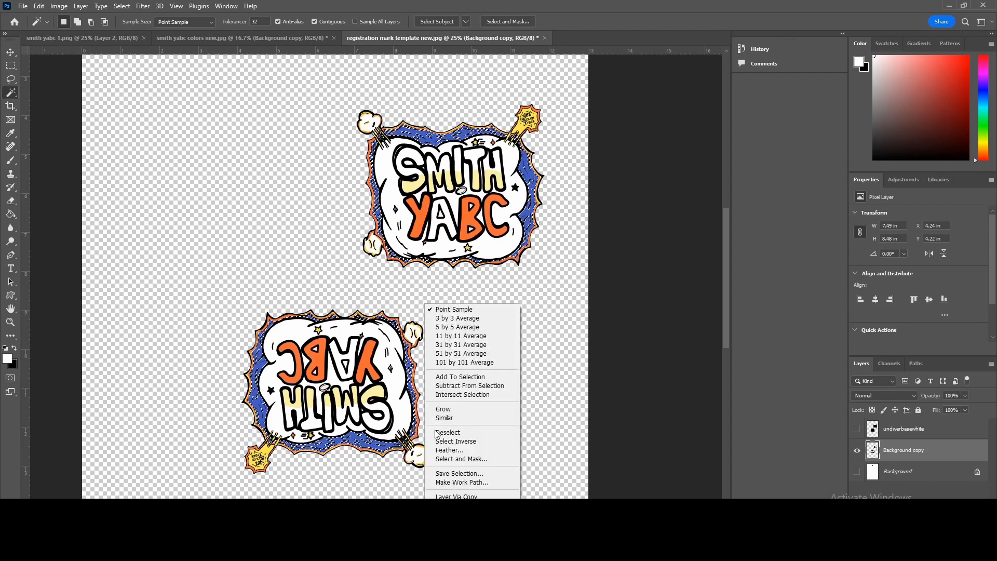
left_click(518, 496)
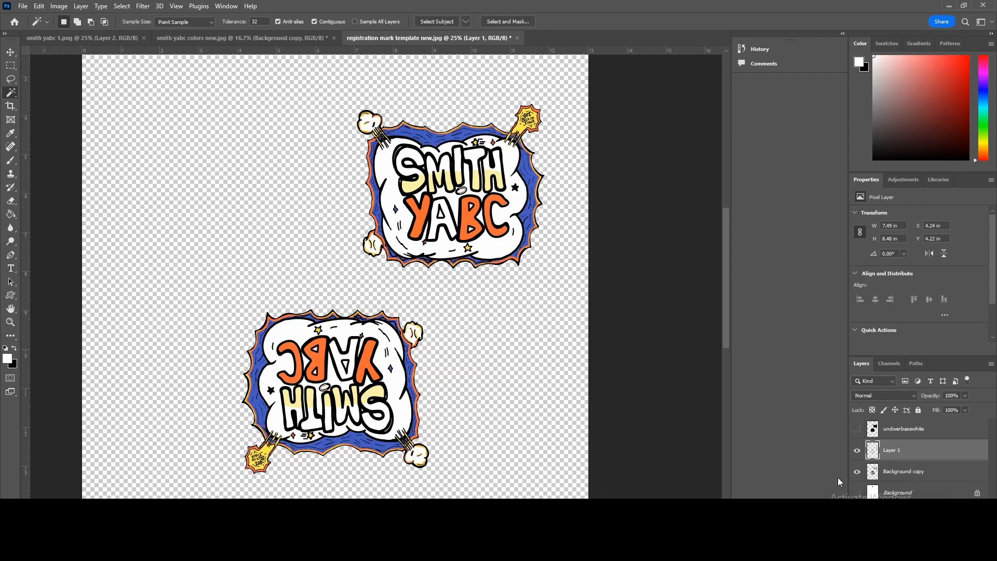
left_click(857, 472)
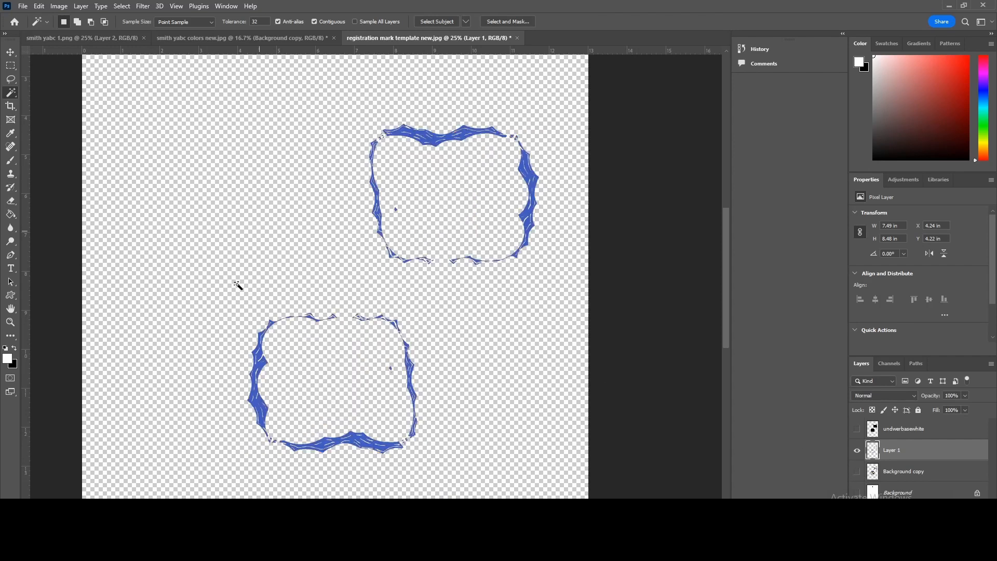
double_click(893, 450)
key("BackSpace")
key("Return")
Hide the blue layer, show and activate Background copy, and select all its yellow areas using Similar.
left_click(856, 452)
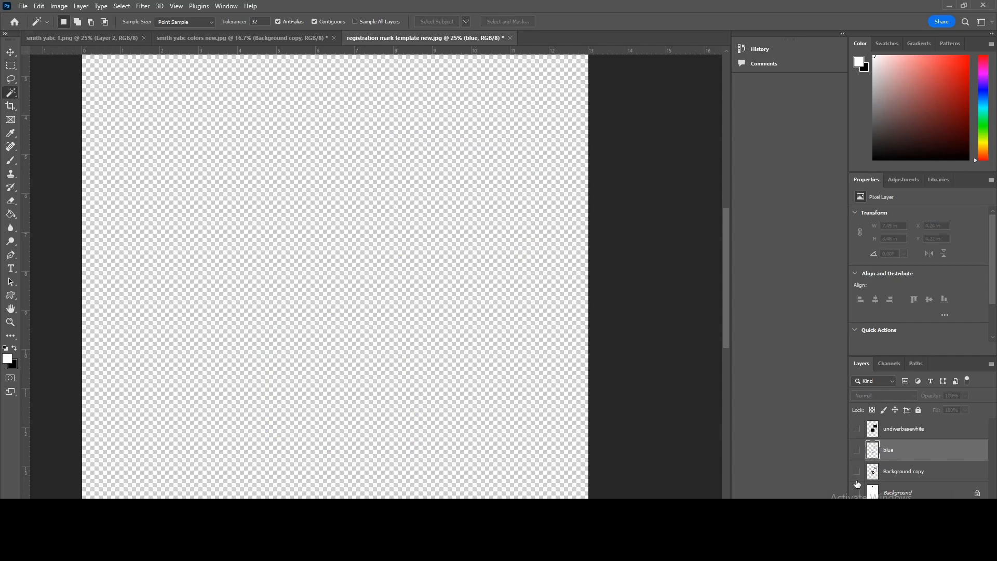
left_click(857, 473)
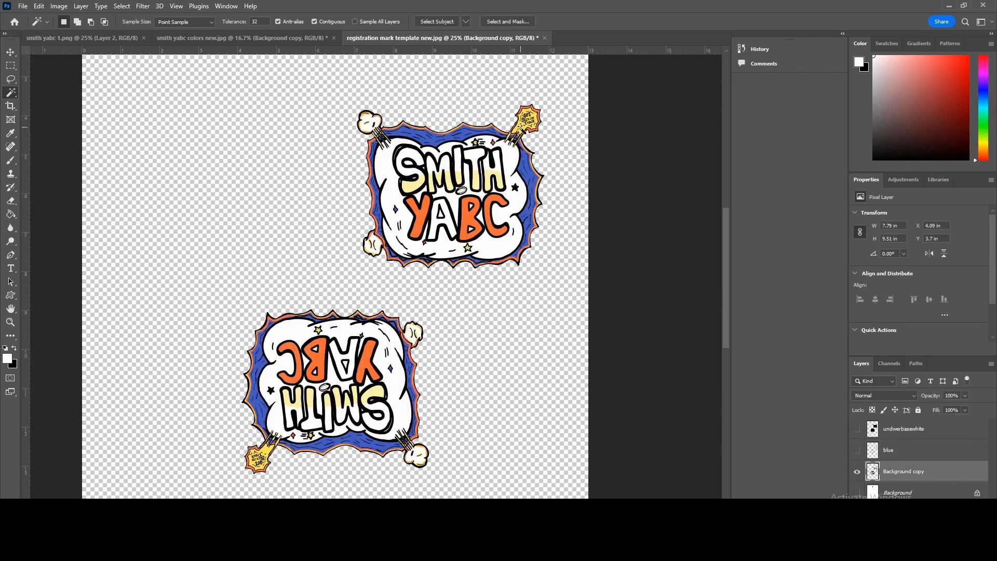
right_click(516, 129)
left_click(551, 244)
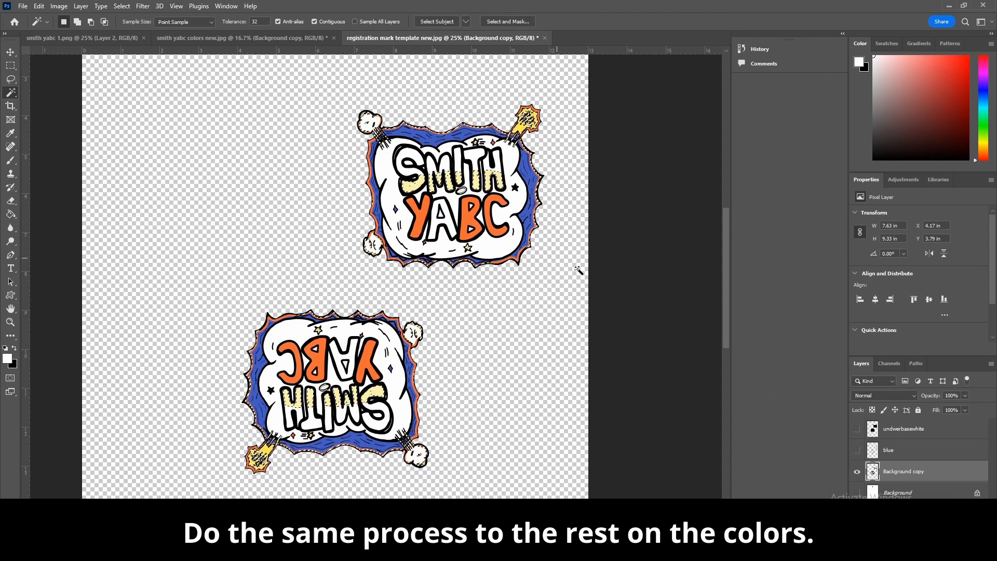
Copy the selected yellow areas to a new layer named "yellow" and hide the Background copy layer.
right_click(500, 290)
left_click(545, 485)
left_click(858, 492)
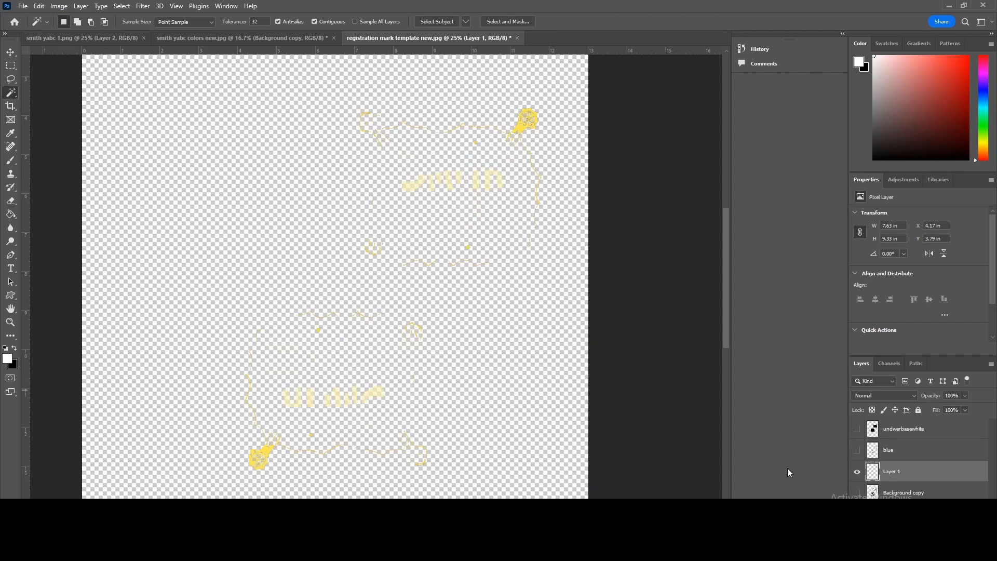
left_click(893, 473)
type("yellow")
key("Return")
Hide the yellow layer, reactivate Background copy, and copy all its orange areas to a new layer named "orange".
left_click(857, 471)
left_click(857, 492)
left_click(914, 493)
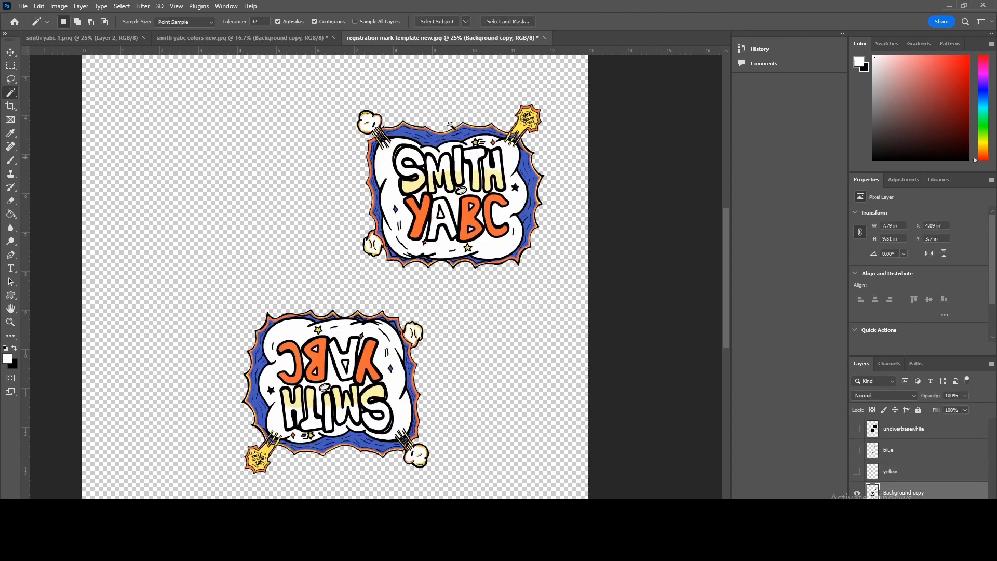
right_click(427, 223)
key("Escape")
right_click(444, 277)
left_click(485, 471)
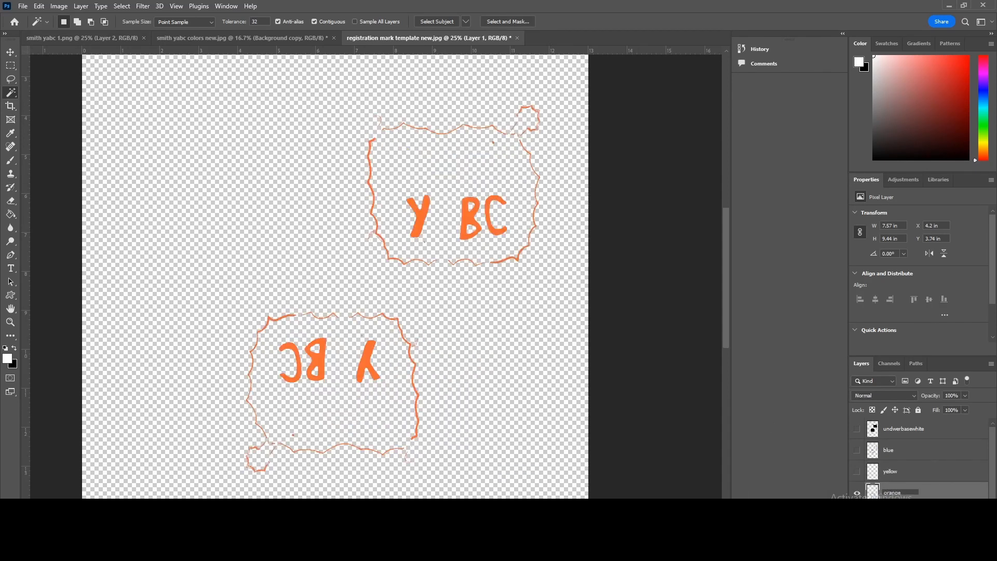
Hide the orange layer, reactivate Background copy, and copy all its black linework to a new layer using Similar.
left_click(857, 492)
scroll(919, 468, "down", 1)
left_click(857, 494)
left_click(874, 493)
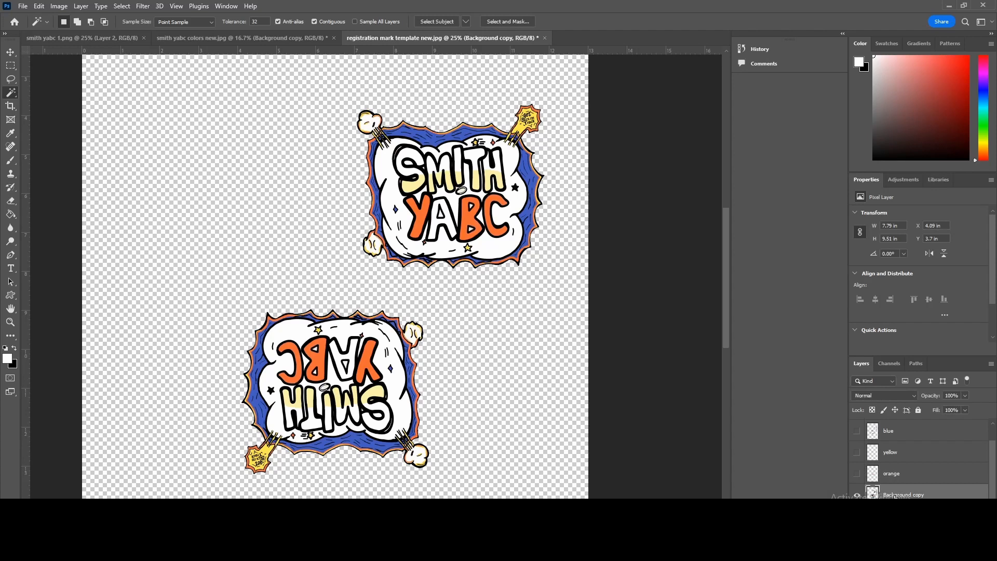
left_click(493, 163)
right_click(494, 165)
left_click(514, 282)
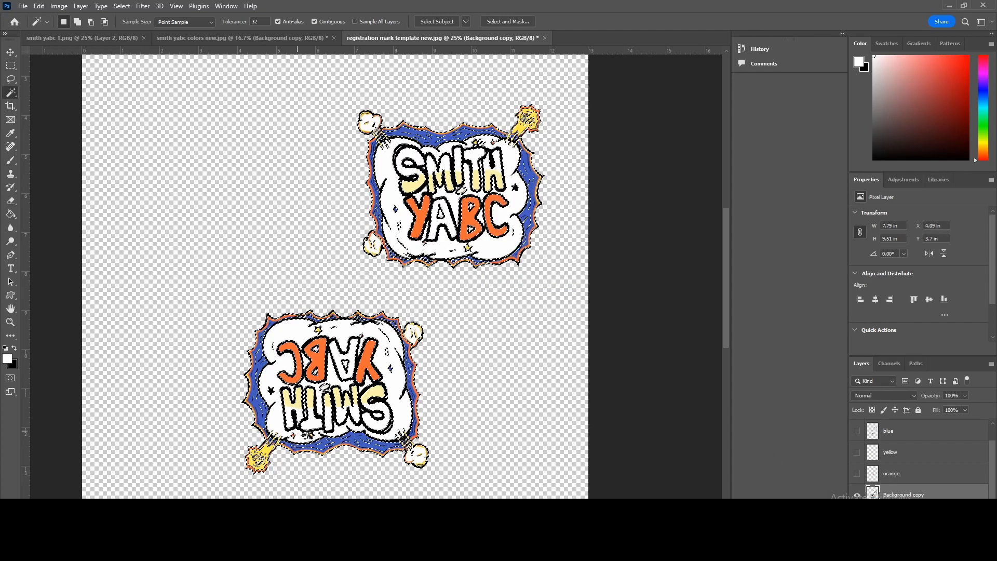
right_click(453, 288)
left_click(498, 478)
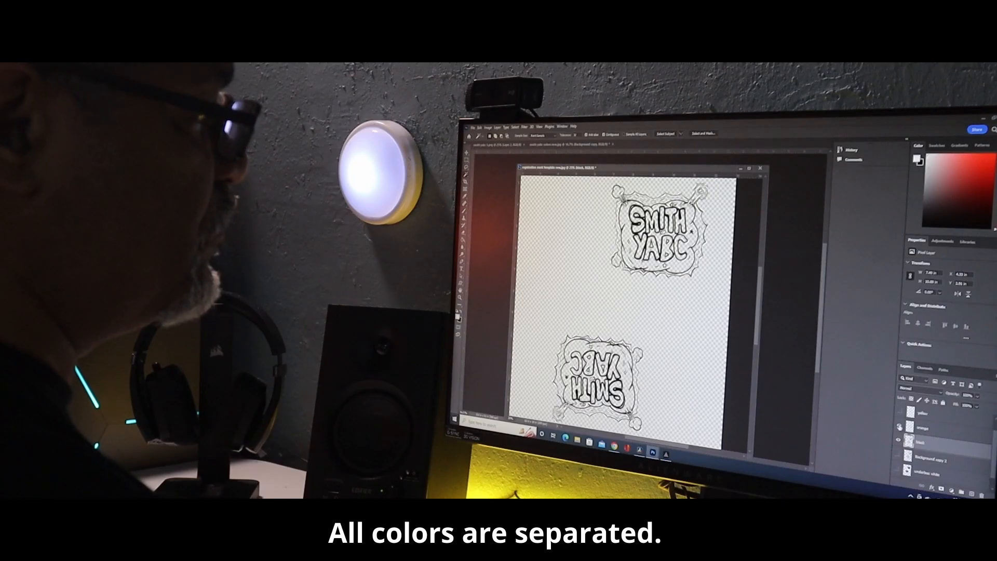
Show the orange, yellow and blue separation layers together with the black layer.
left_click(899, 426)
scroll(901, 420, "up", 1)
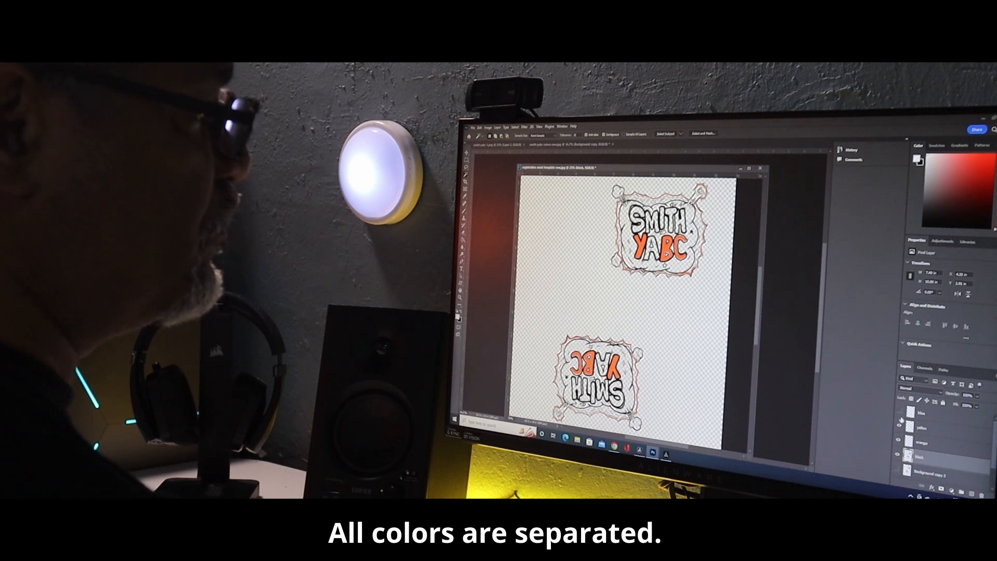
left_click(899, 426)
left_click(900, 411)
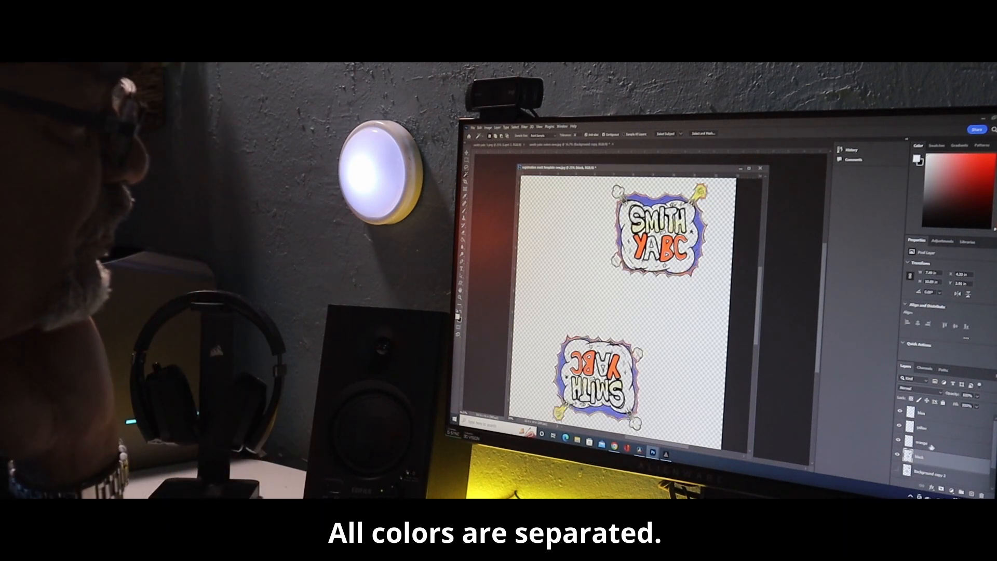
scroll(932, 447, "down", 1)
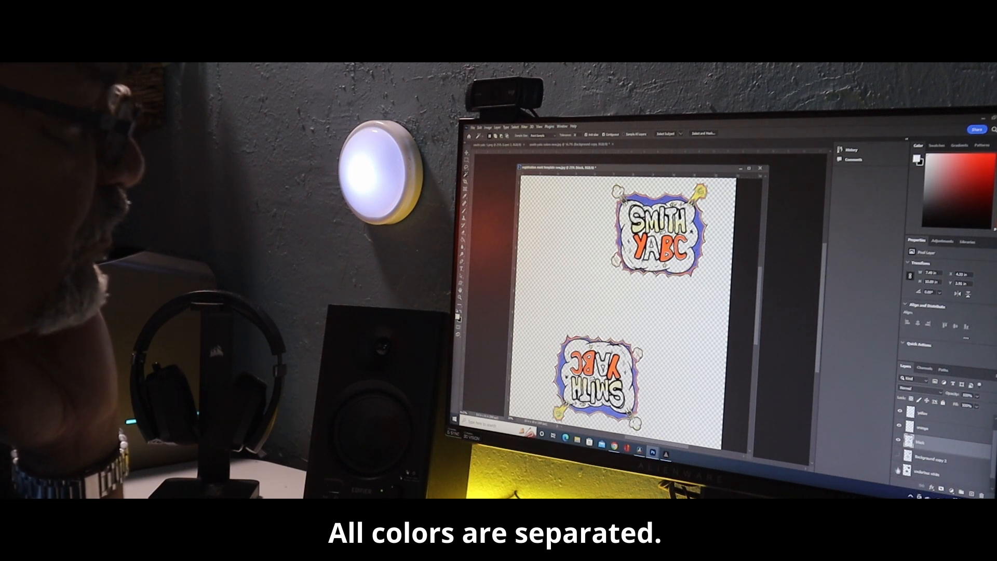